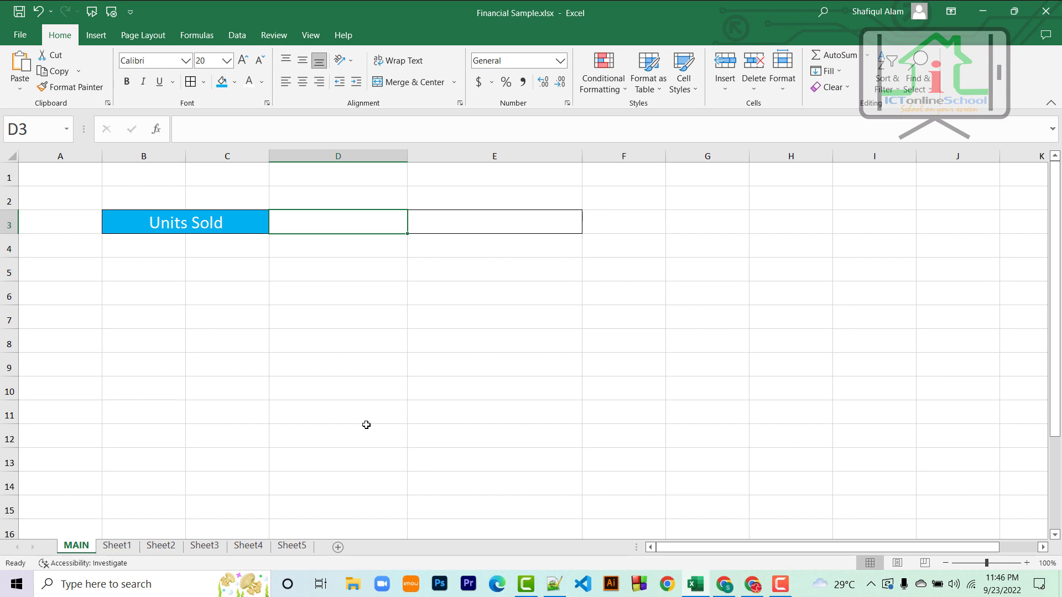
# Step: Review the Units Sold data on Sheet1 through Sheet5, then return to MAIN
pyautogui.click(116, 546)
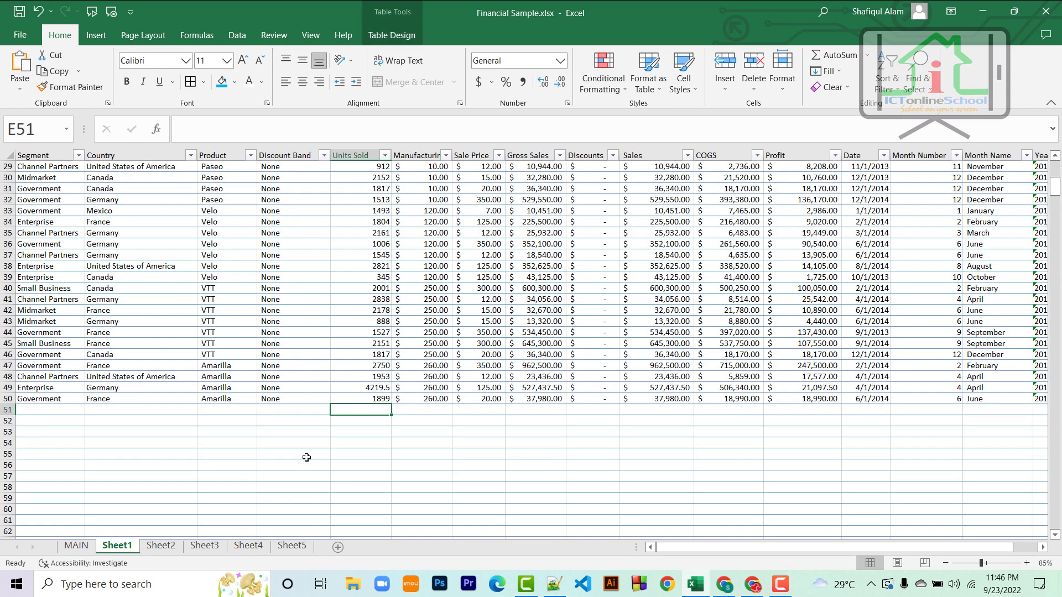
pyautogui.scroll(5, 306, 457)
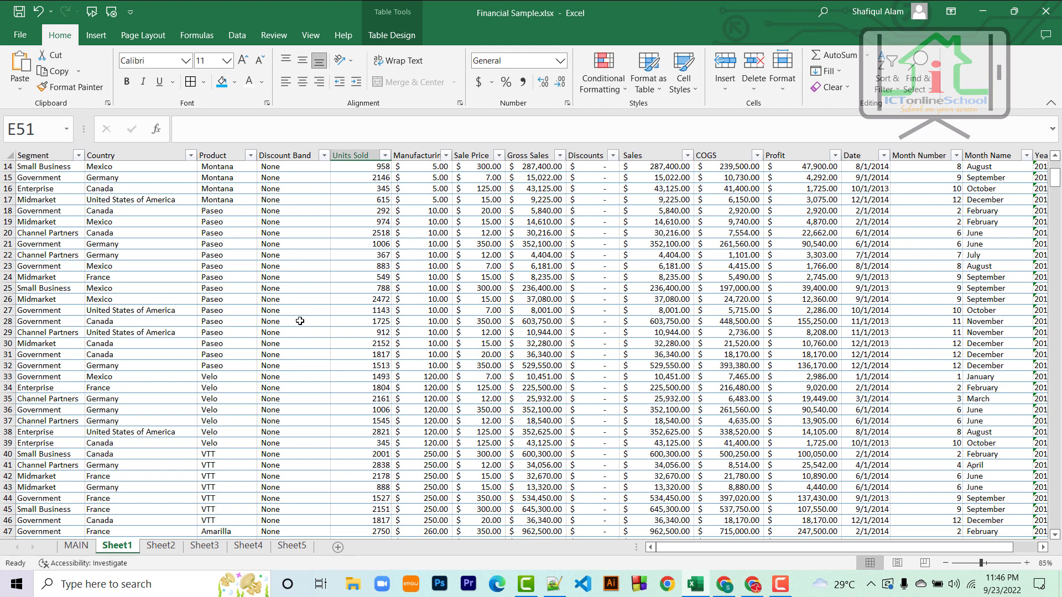
pyautogui.scroll(5, 299, 320)
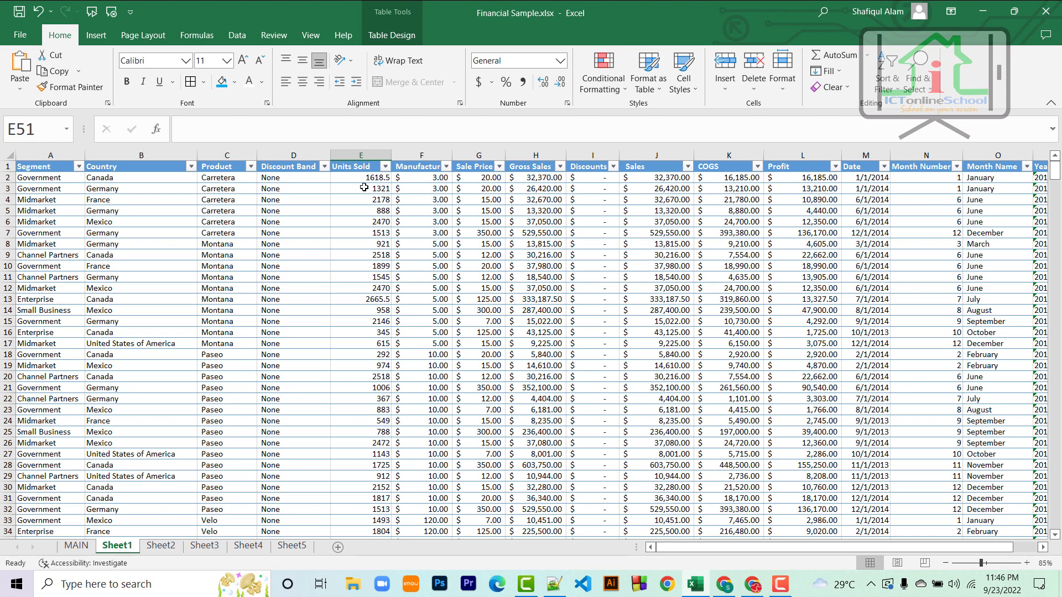
pyautogui.scroll(-4, 364, 188)
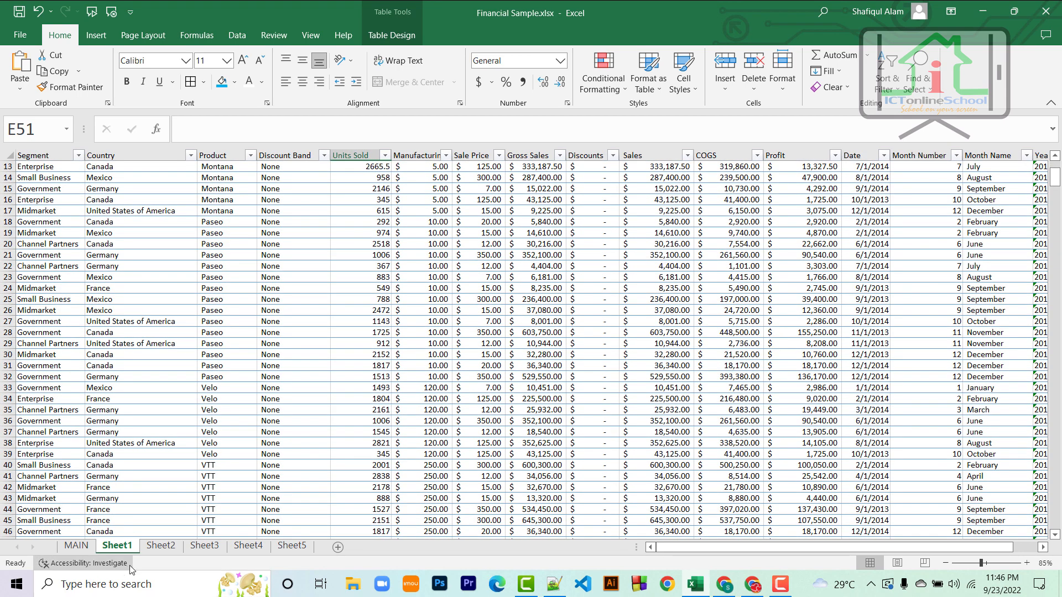
pyautogui.click(161, 546)
pyautogui.click(204, 546)
pyautogui.click(249, 546)
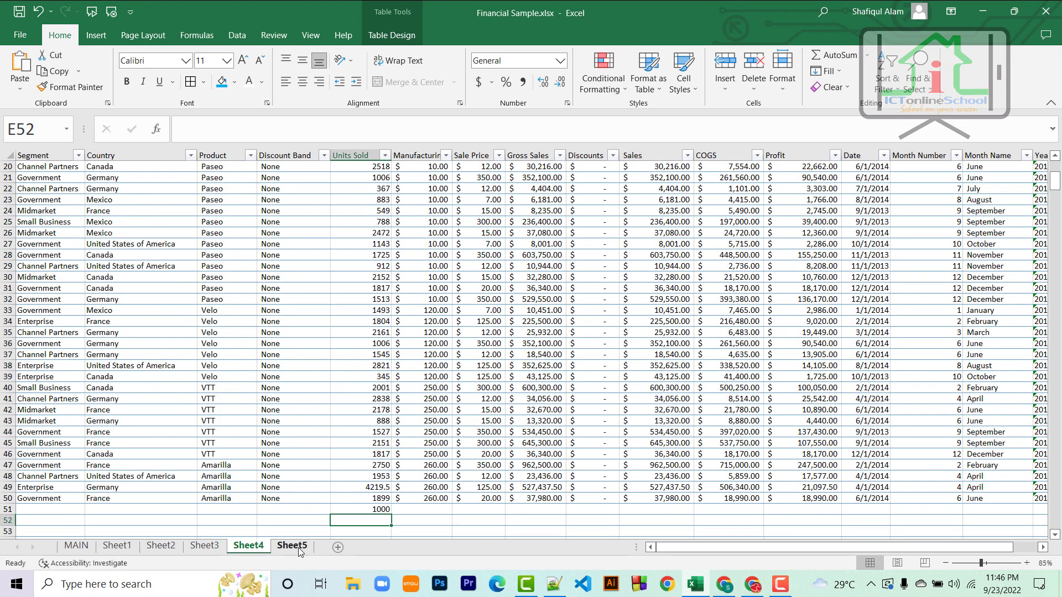
pyautogui.click(292, 546)
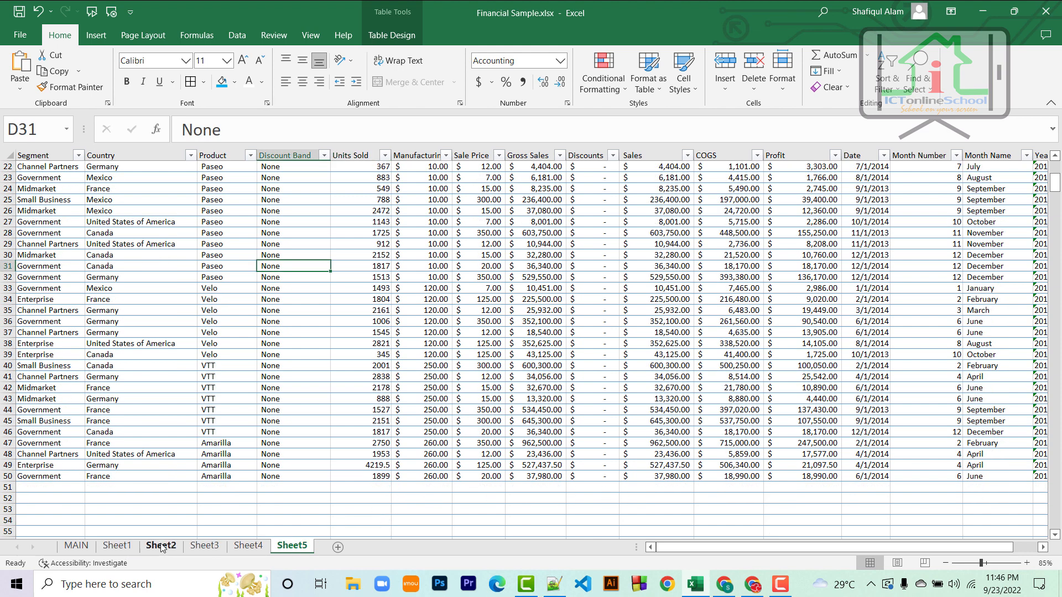
pyautogui.click(77, 546)
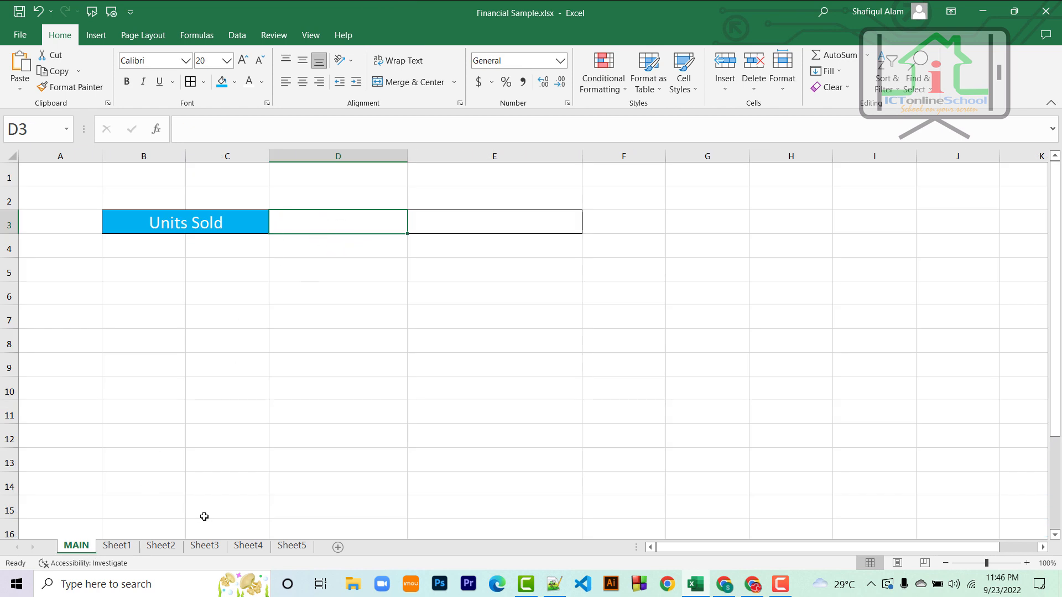
# Step: Begin =SUM( in MAIN's E3 with Sheet1!E2:E50 as the first range
pyautogui.click(475, 230)
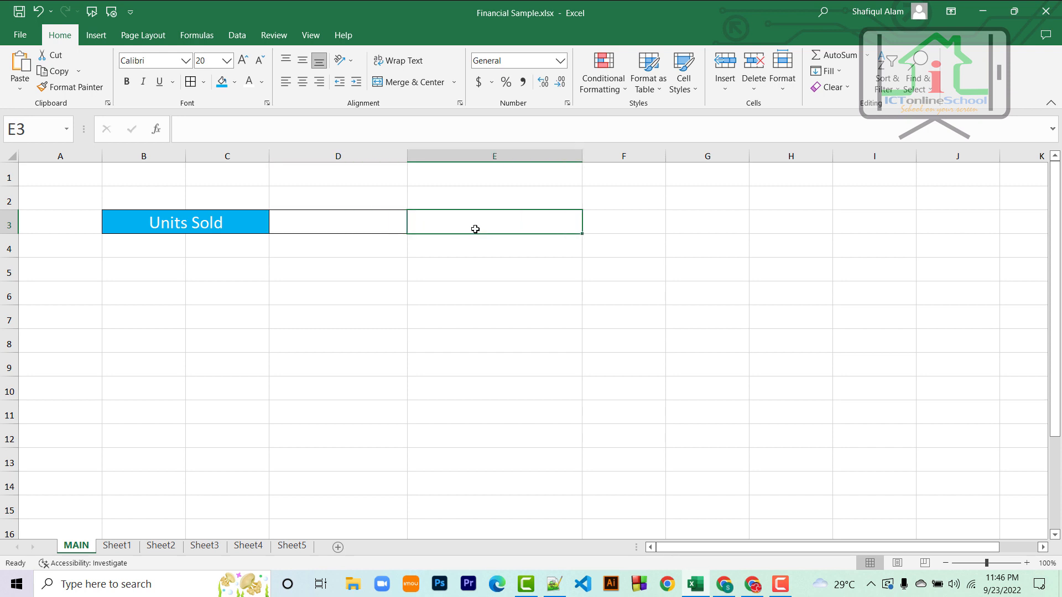
pyautogui.write('=SUM')
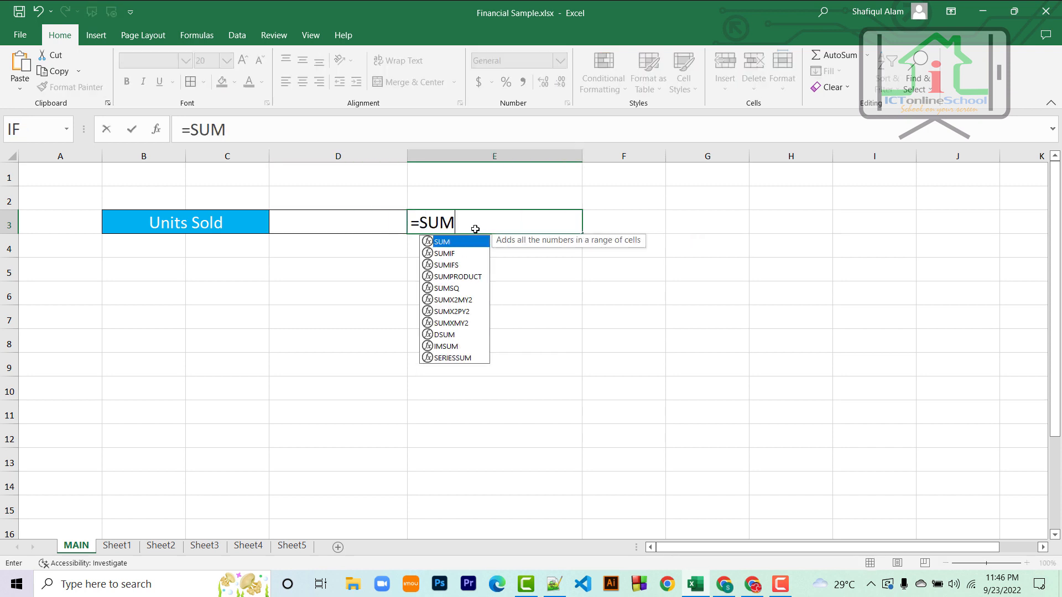
pyautogui.write('(')
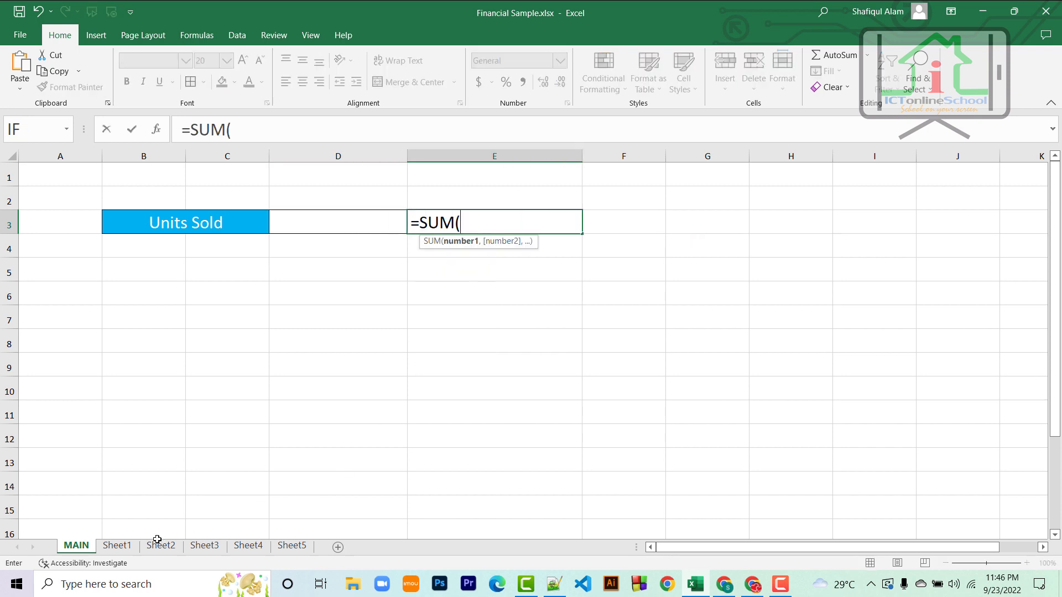
pyautogui.click(117, 546)
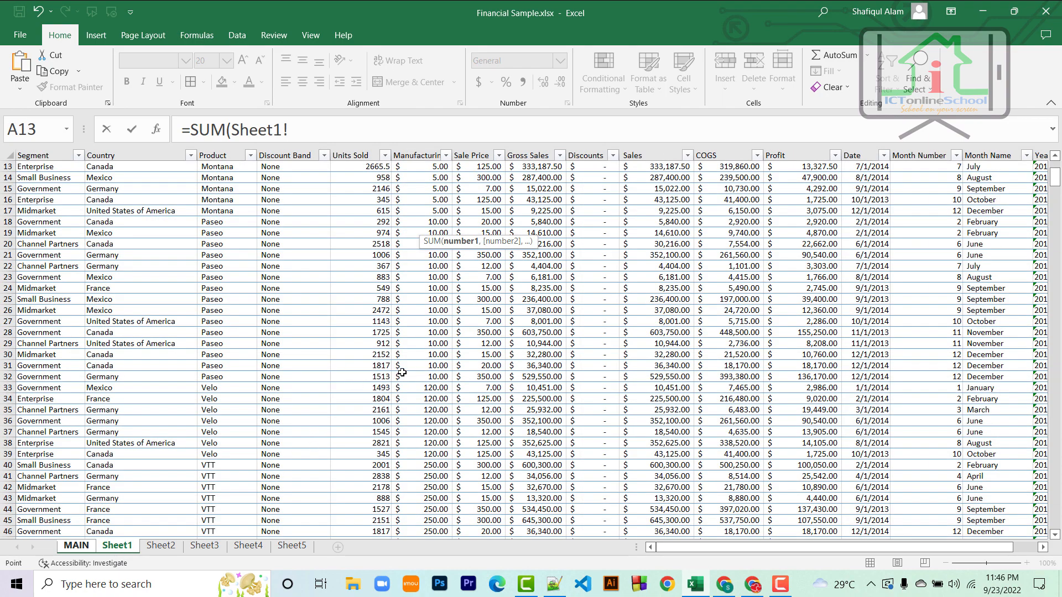
pyautogui.scroll(4, 401, 362)
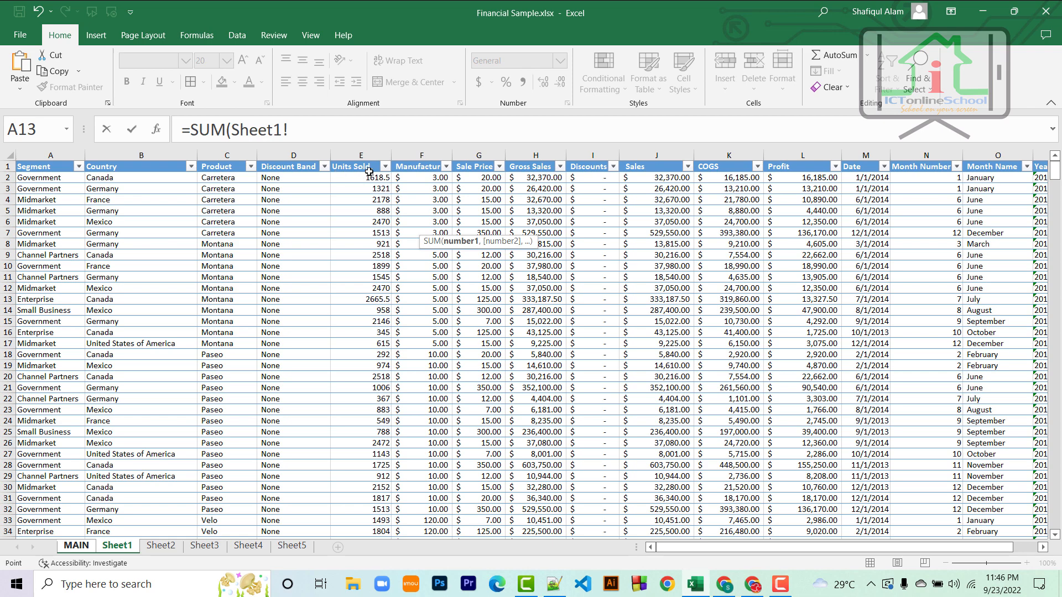
pyautogui.moveTo(362, 177); pyautogui.dragTo(389, 328)
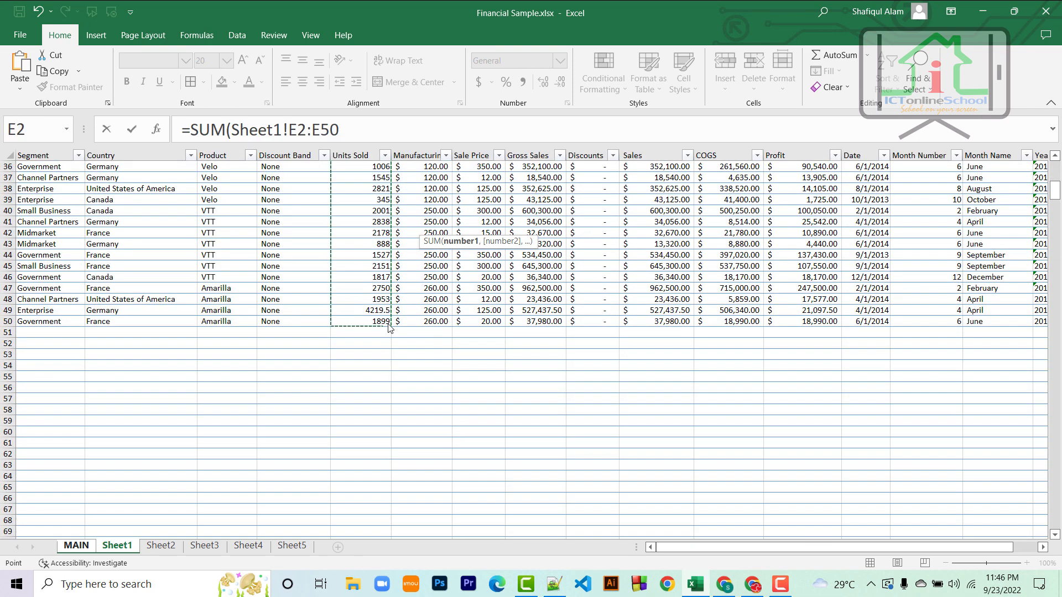
# Step: Add Sheet2!E2:E50 as the next range in the E3 SUM formula
pyautogui.write(',')
pyautogui.click(161, 546)
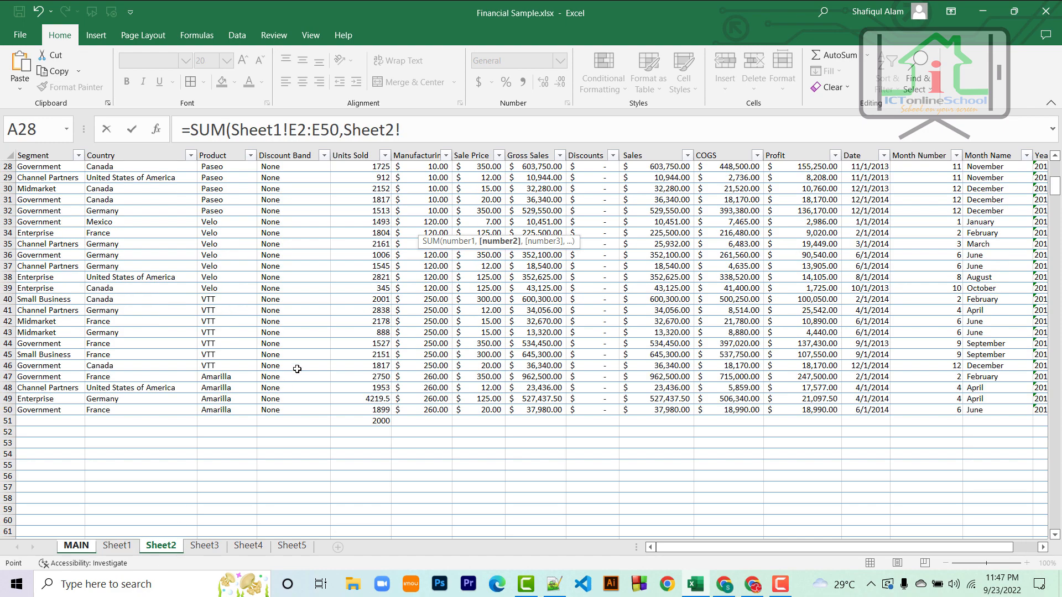
pyautogui.scroll(8, 342, 260)
pyautogui.moveTo(351, 182); pyautogui.dragTo(334, 443)
# Step: Add Sheet3!E2:E50 as the next range in the E3 SUM formula
pyautogui.write(',')
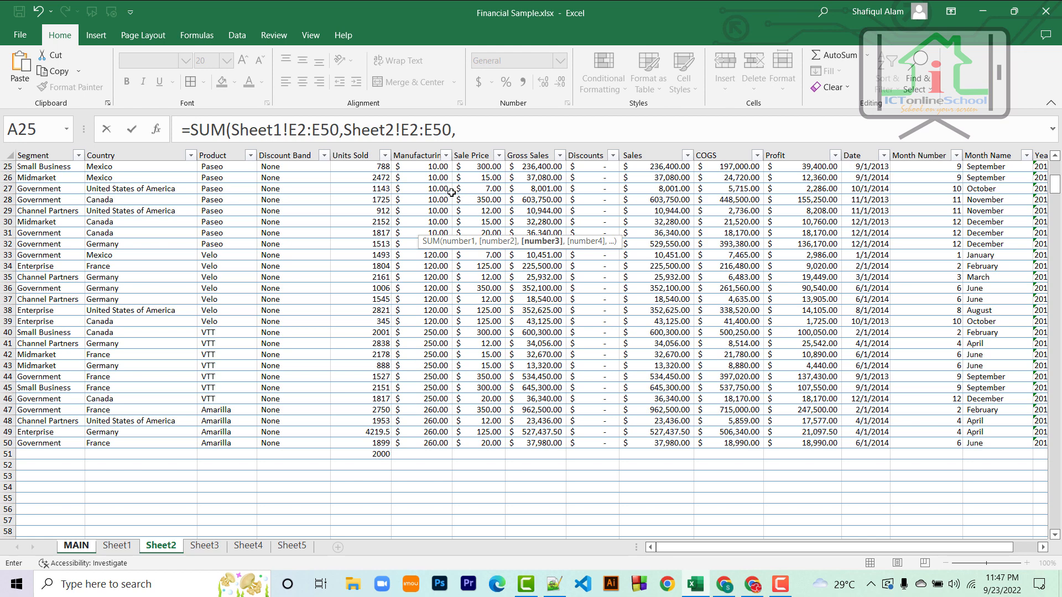
pyautogui.click(209, 548)
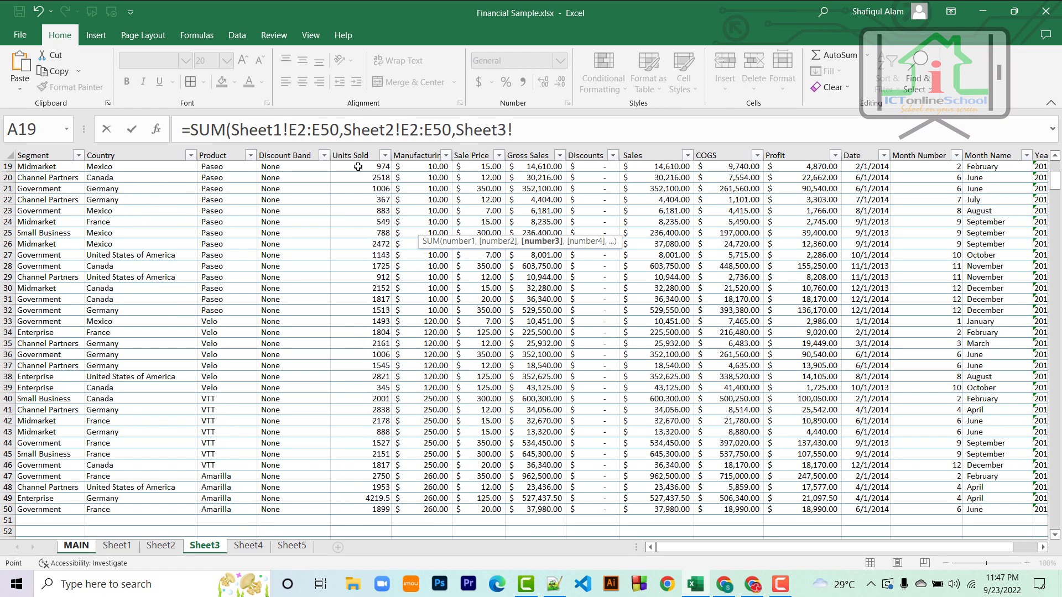
pyautogui.moveTo(359, 167); pyautogui.dragTo(359, 477)
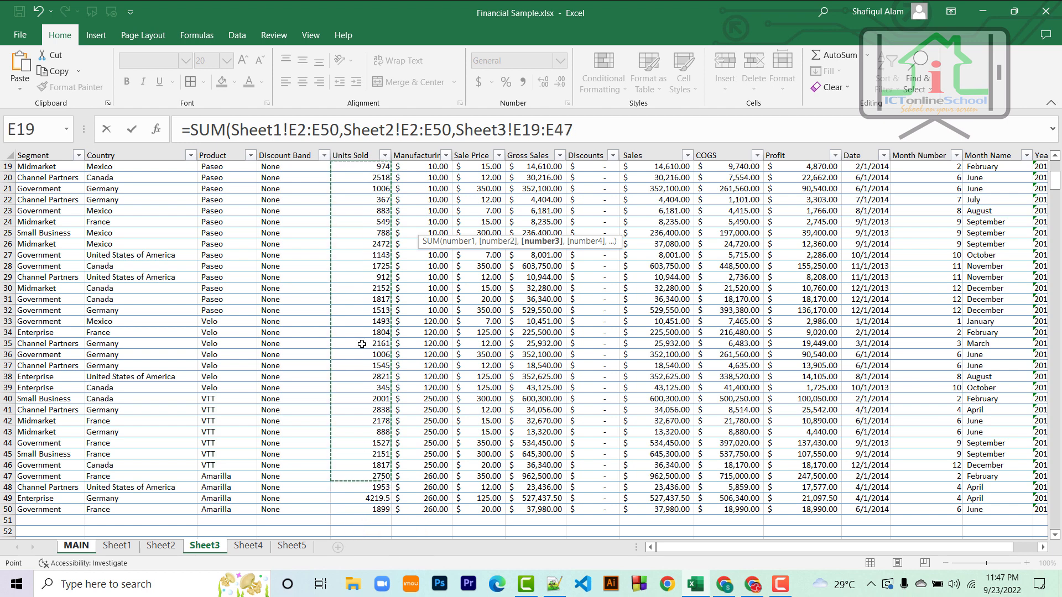
pyautogui.scroll(6, 361, 343)
pyautogui.moveTo(356, 166); pyautogui.dragTo(357, 503)
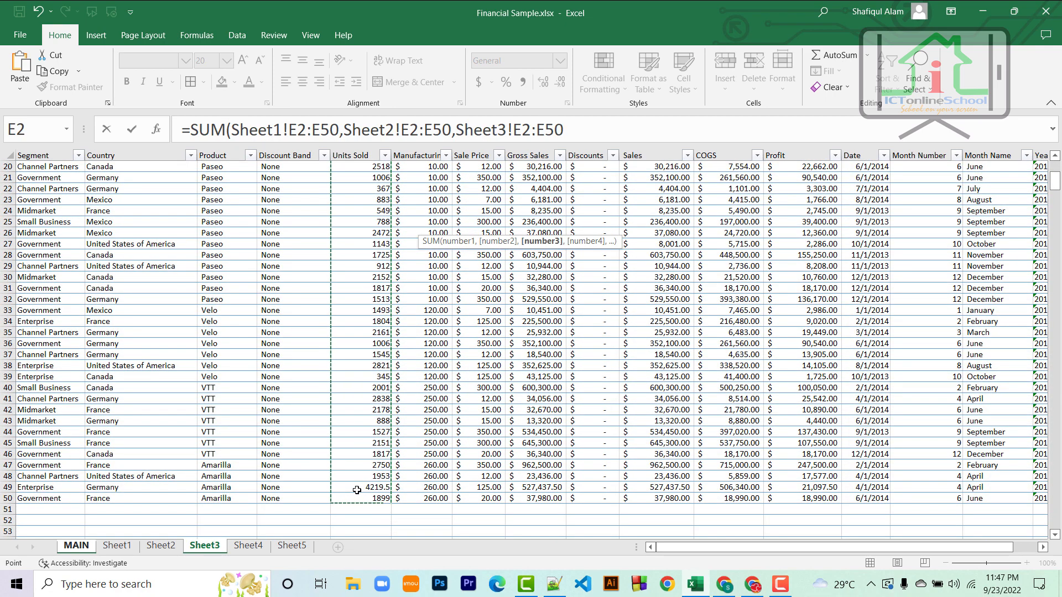
# Step: Add Sheet4!E2:E50 as the next range in the E3 SUM formula
pyautogui.write(',')
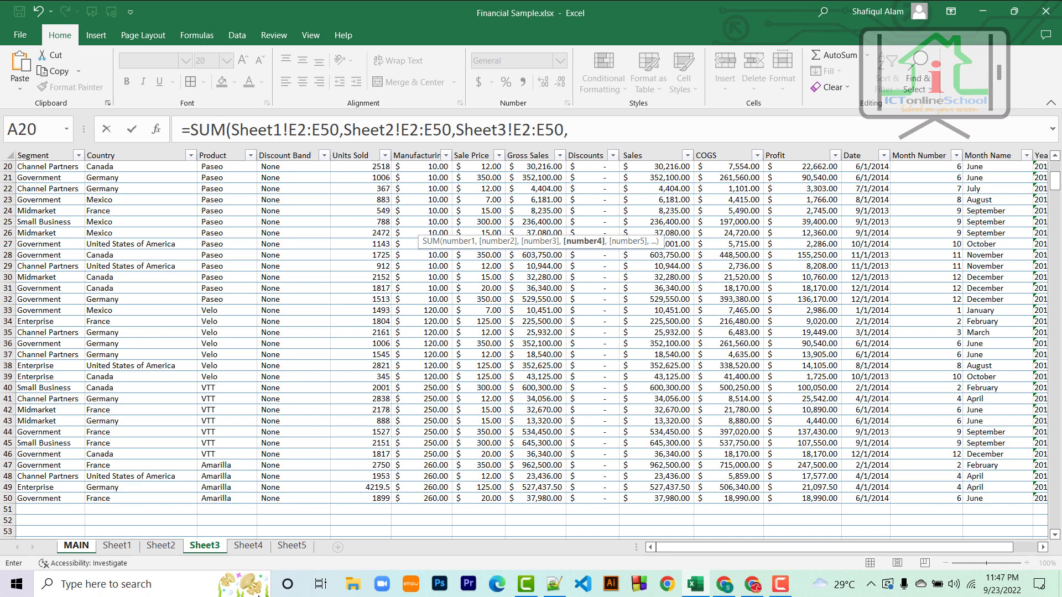
pyautogui.click(264, 551)
pyautogui.scroll(7, 395, 397)
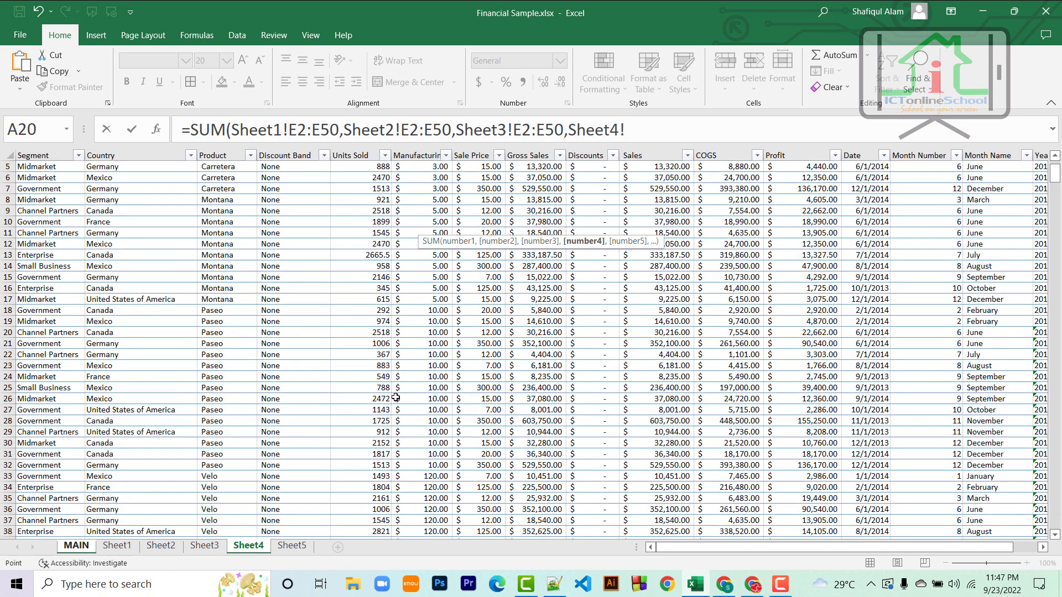
pyautogui.moveTo(371, 177); pyautogui.dragTo(376, 409)
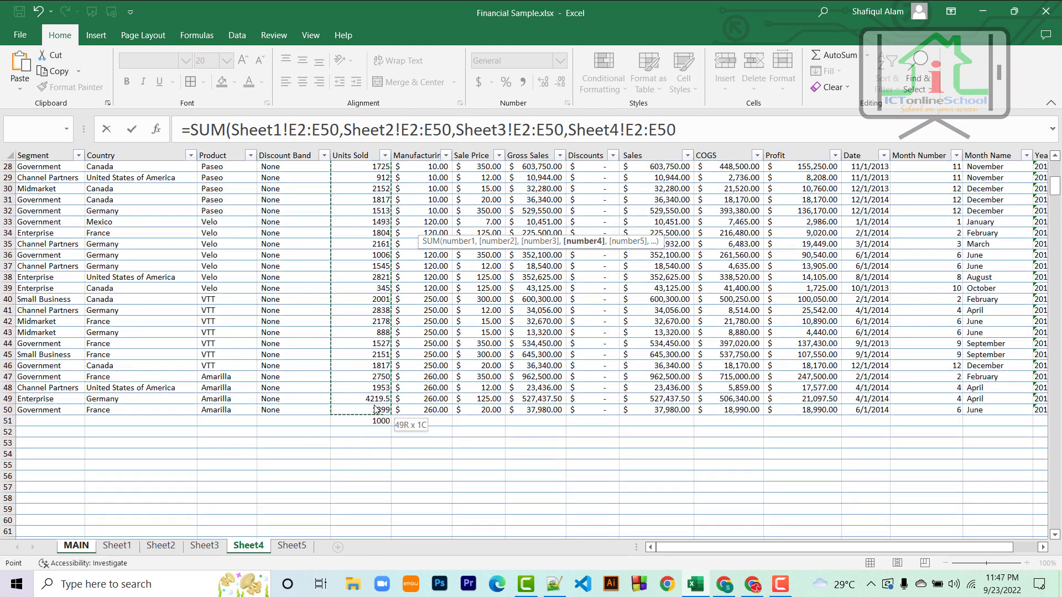
# Step: Add Sheet5!E2:E50, close the parenthesis and commit, giving 402892.5 in E3
pyautogui.write(',')
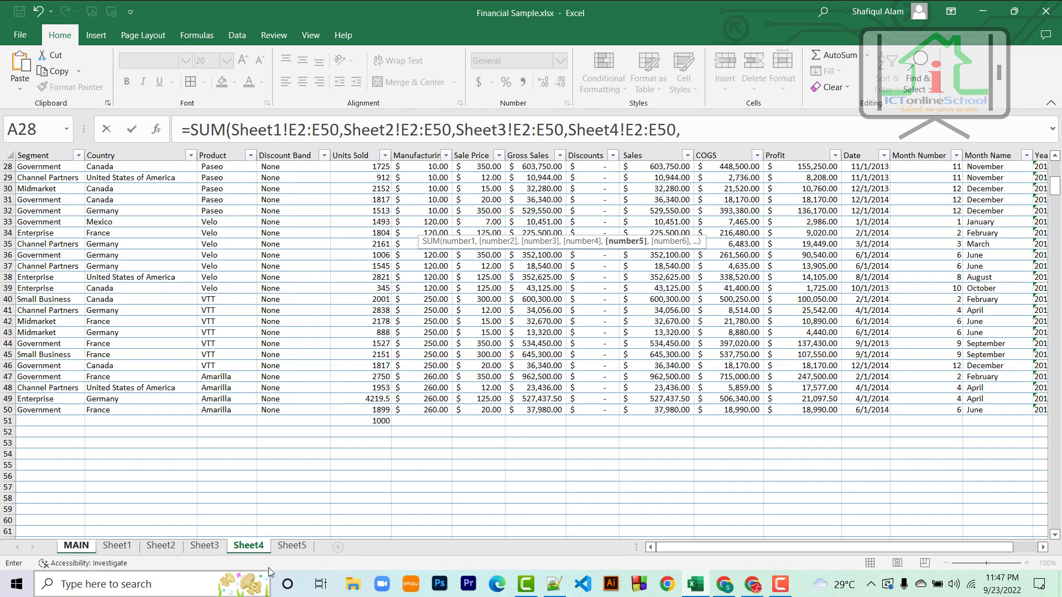
pyautogui.click(290, 546)
pyautogui.scroll(7, 387, 332)
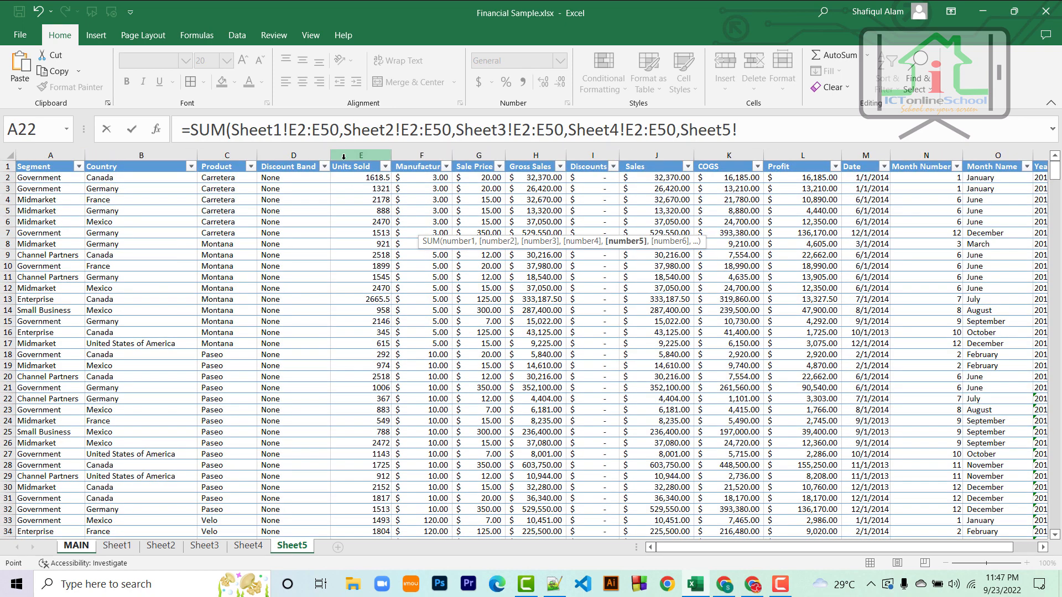
pyautogui.moveTo(344, 177); pyautogui.dragTo(357, 454)
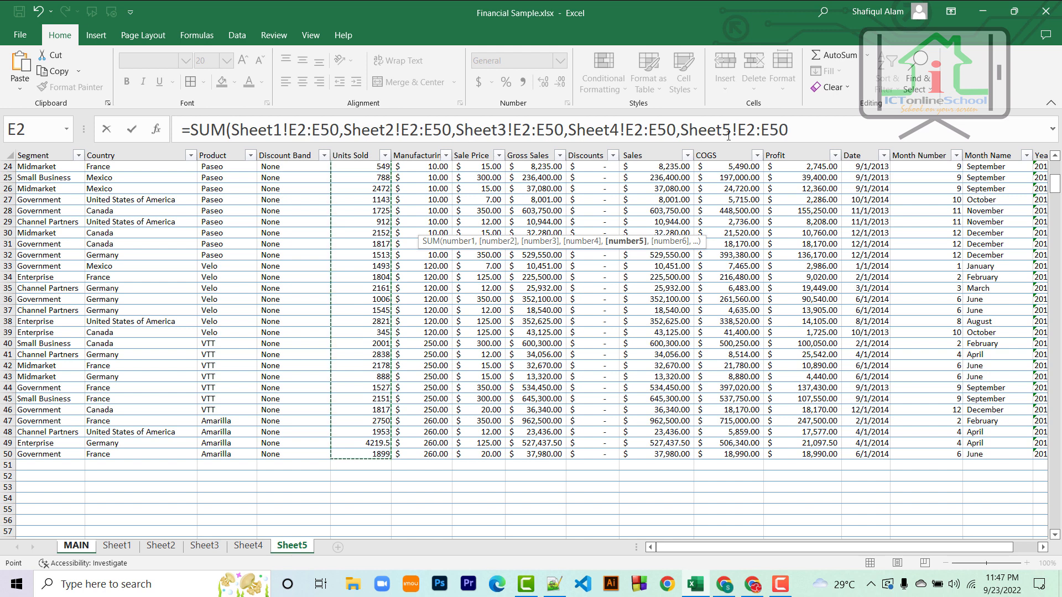
pyautogui.click(817, 131)
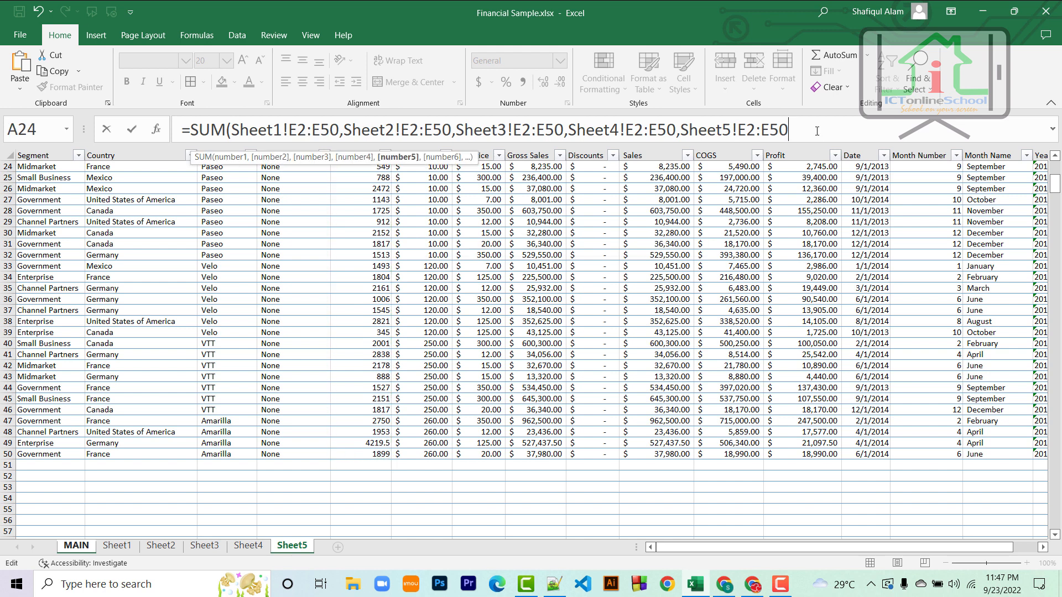
pyautogui.write(')')
pyautogui.press('Return')
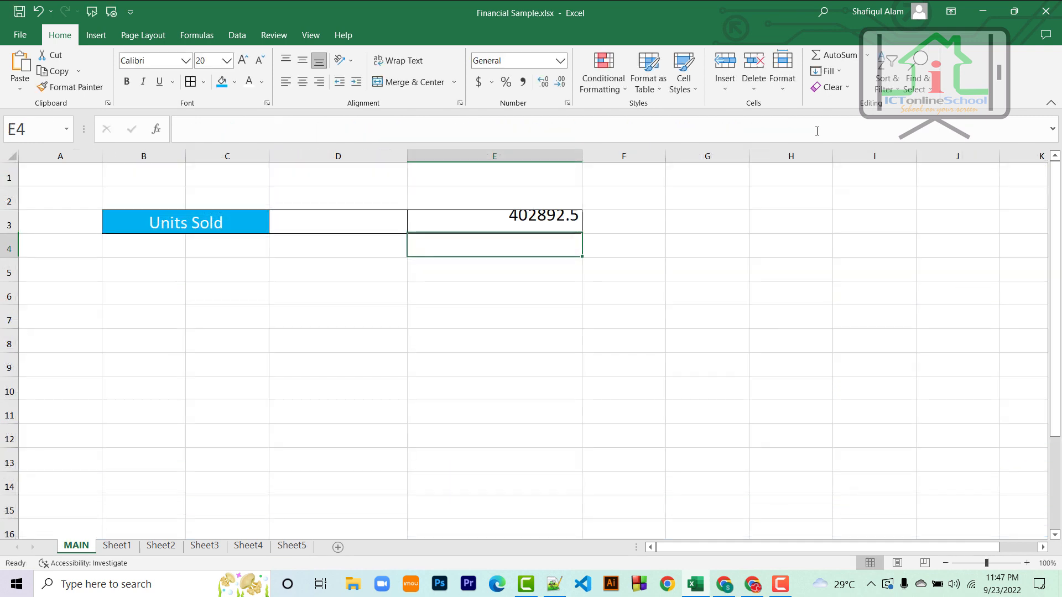
# Step: Check E3's formula and look for stray entries in row 51 on Sheet1 through Sheet3
pyautogui.click(567, 224)
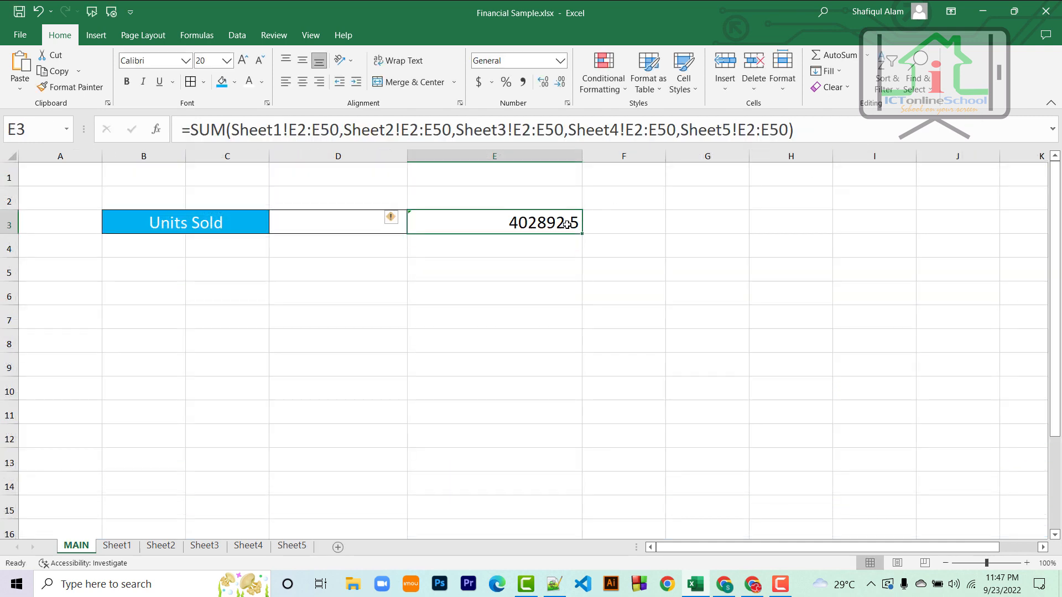
pyautogui.click(128, 550)
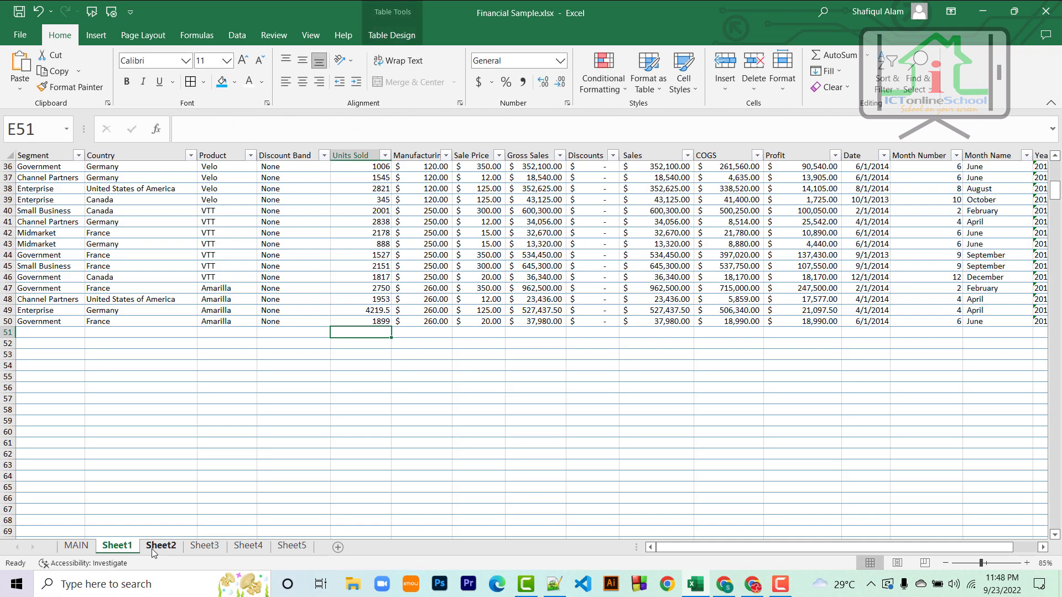
pyautogui.click(156, 549)
pyautogui.click(371, 453)
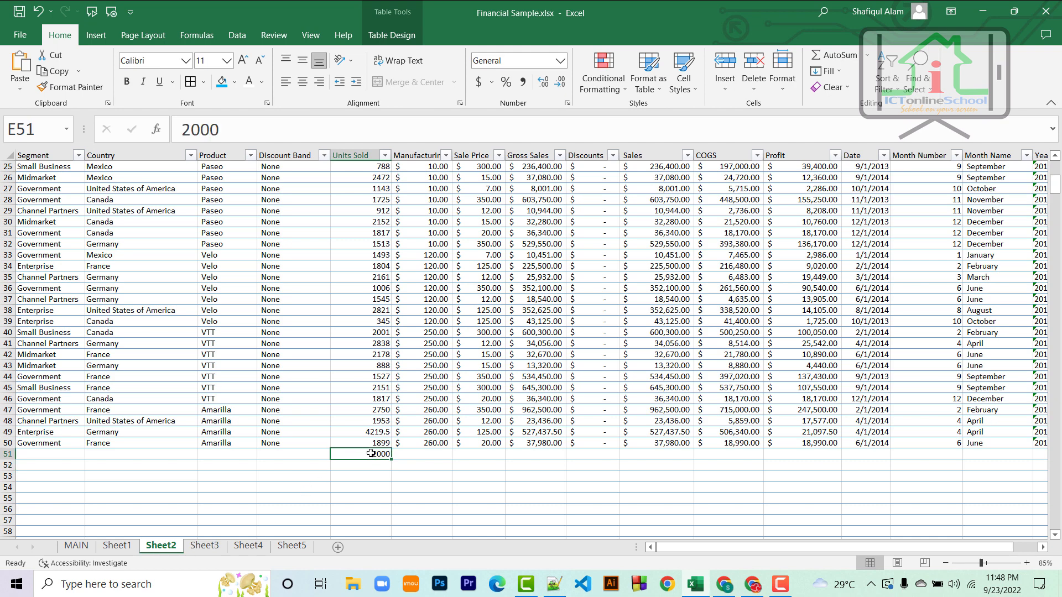
pyautogui.click(117, 547)
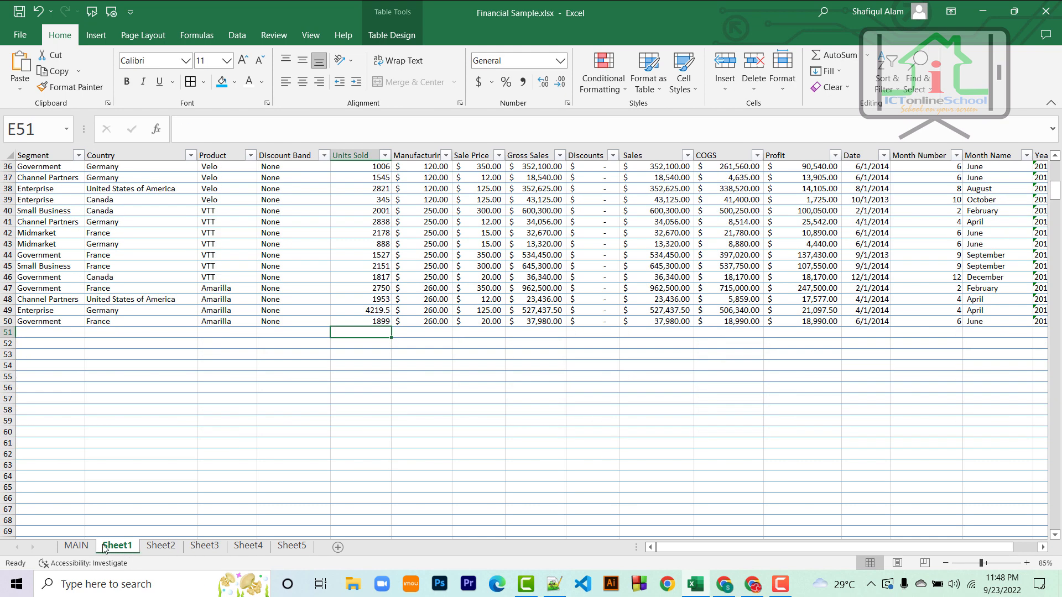
pyautogui.click(161, 546)
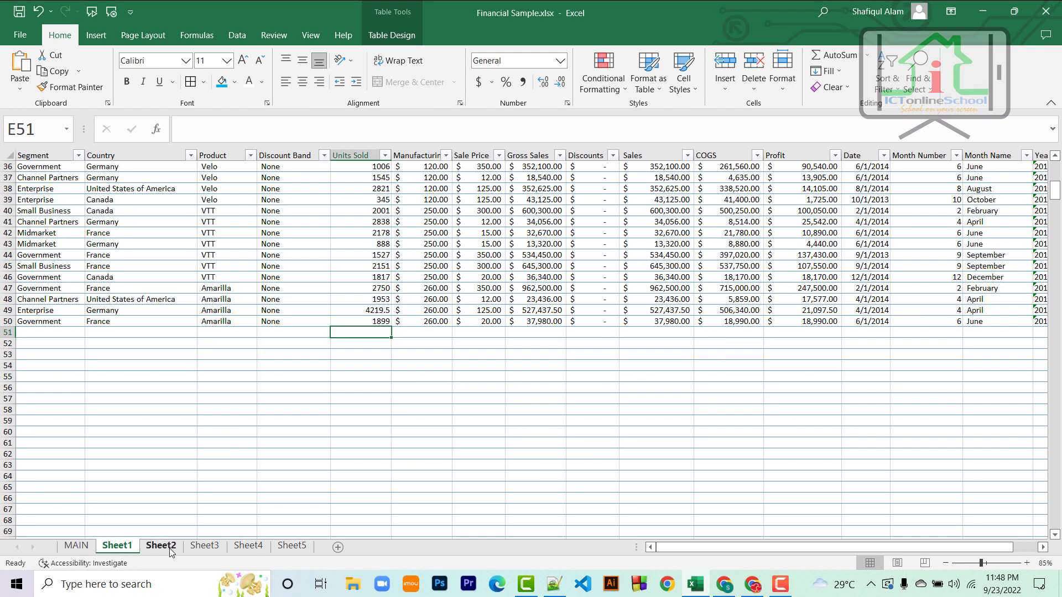
pyautogui.click(203, 547)
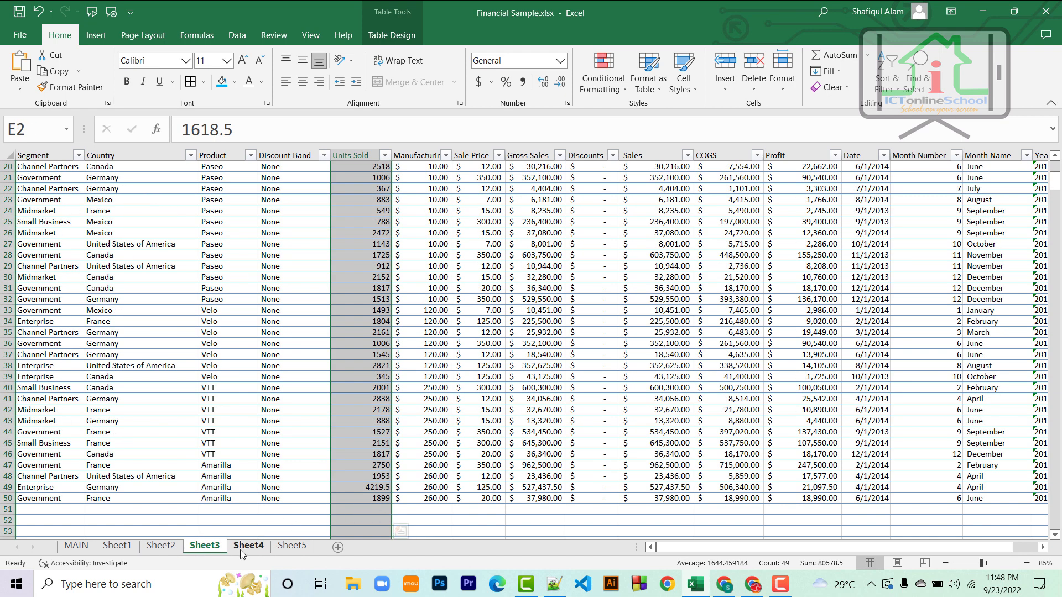
# Step: Clear the leftover 1000 from Sheet4's E51 and go back to MAIN
pyautogui.click(247, 546)
pyautogui.click(374, 421)
pyautogui.press('Delete')
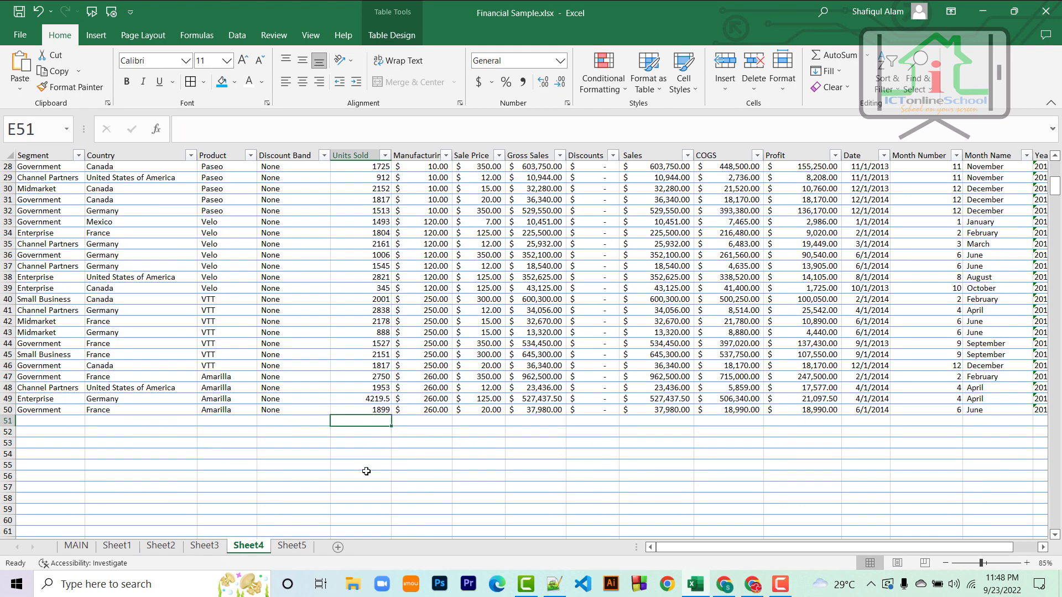
pyautogui.scroll(6, 354, 484)
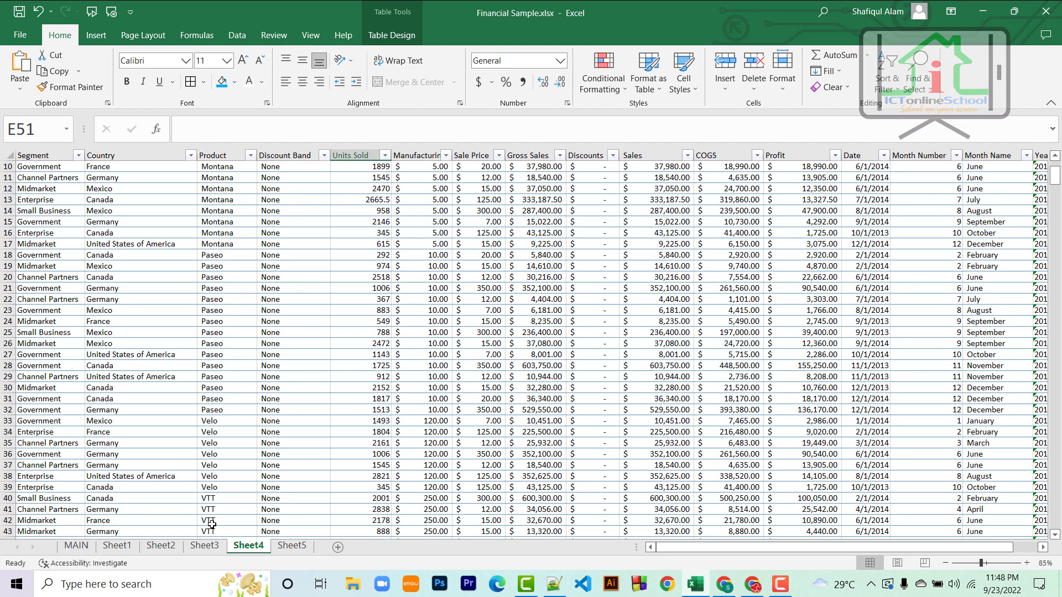
pyautogui.click(76, 546)
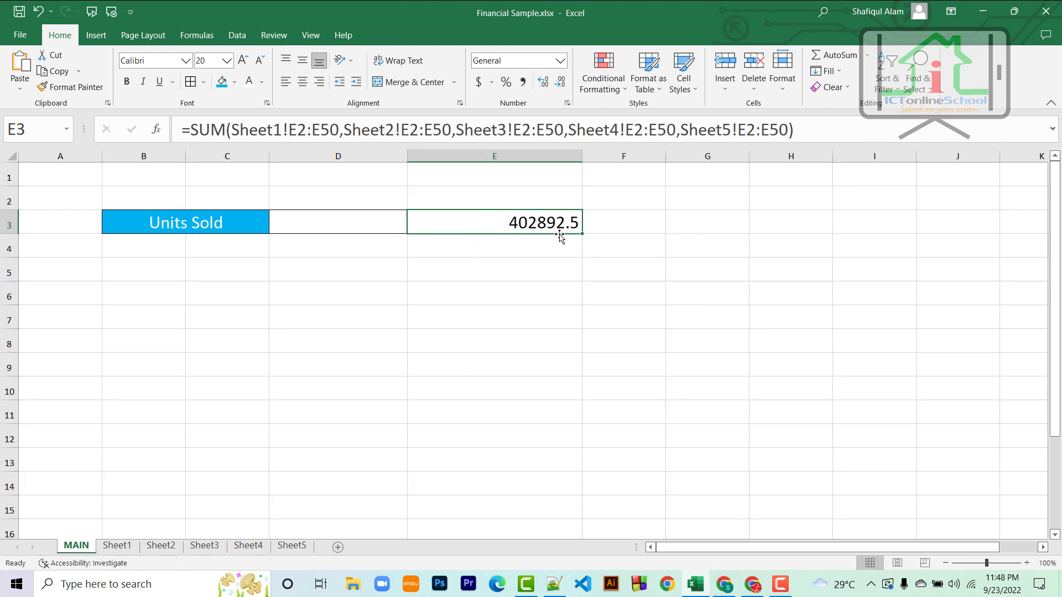
pyautogui.click(205, 546)
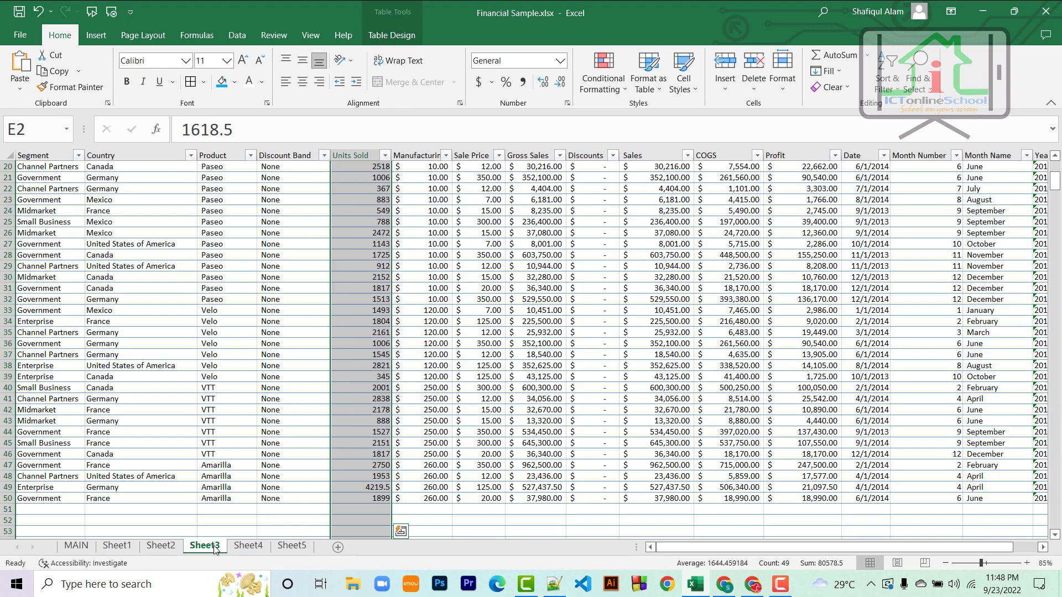
pyautogui.click(364, 510)
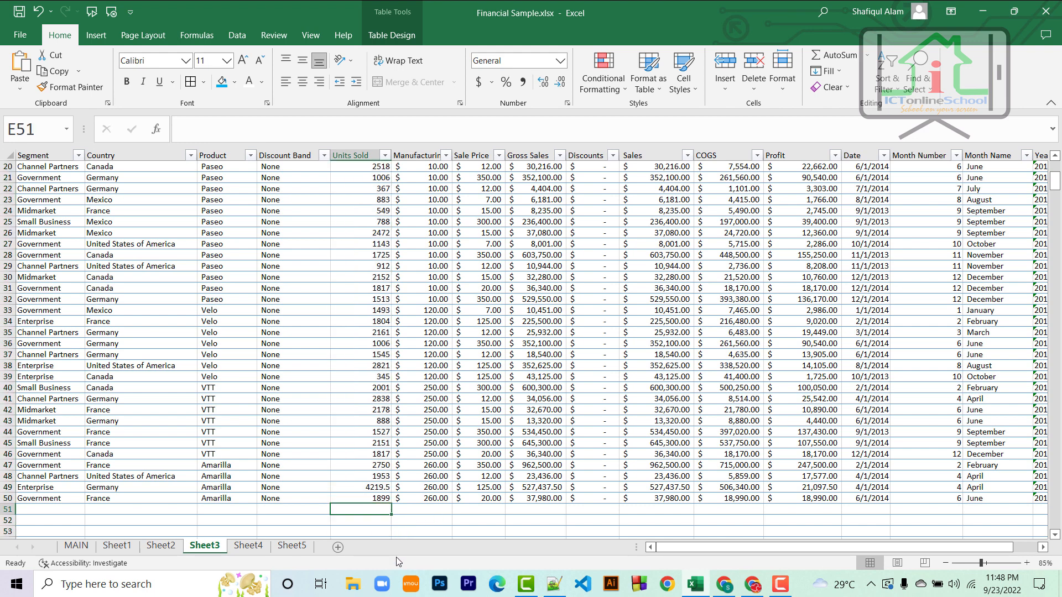
pyautogui.write('3000')
pyautogui.press('Return')
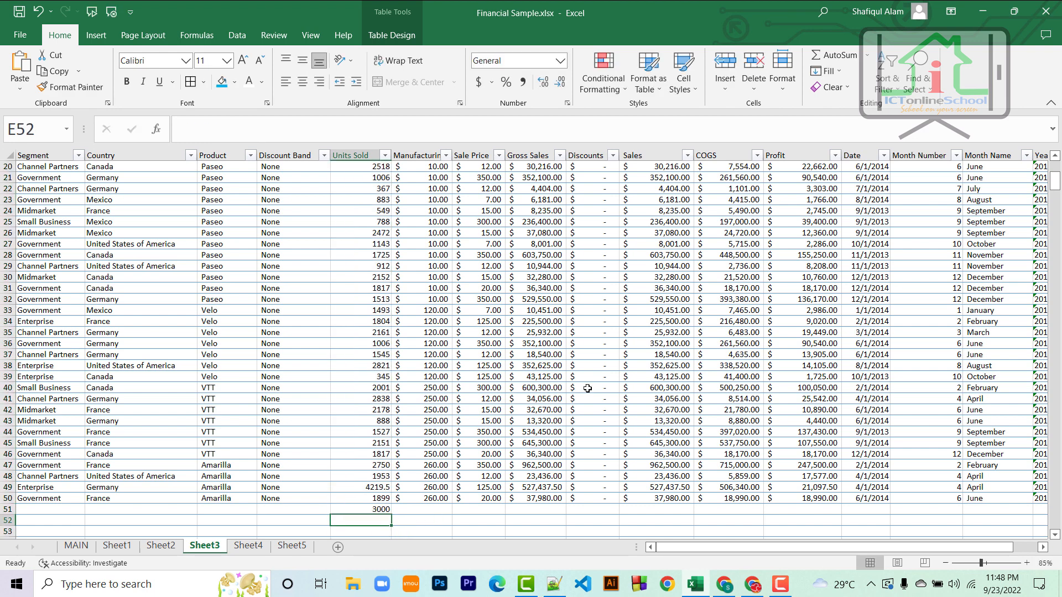
pyautogui.click(372, 509)
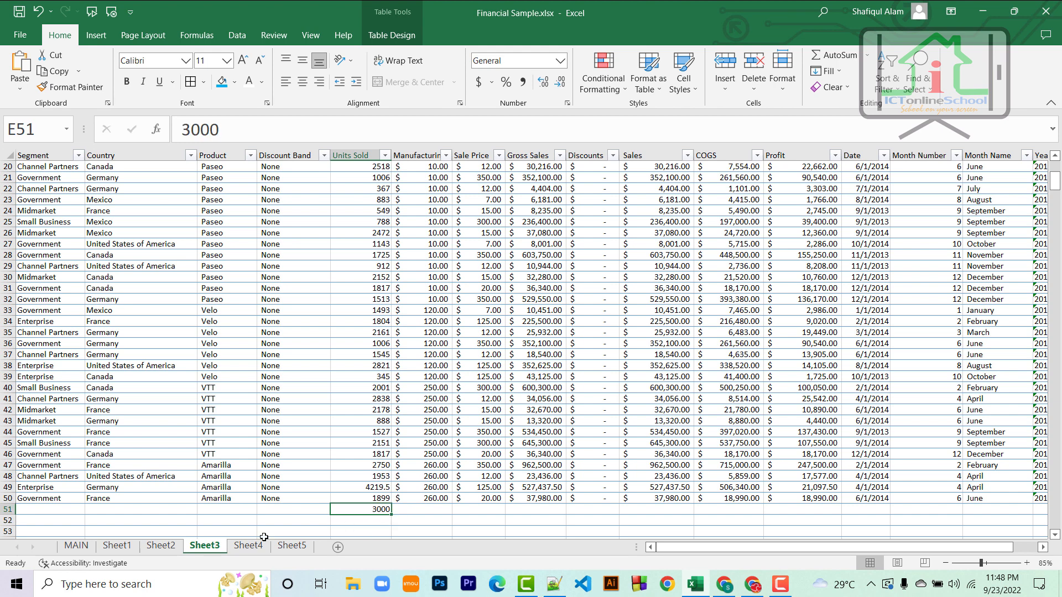
pyautogui.click(78, 547)
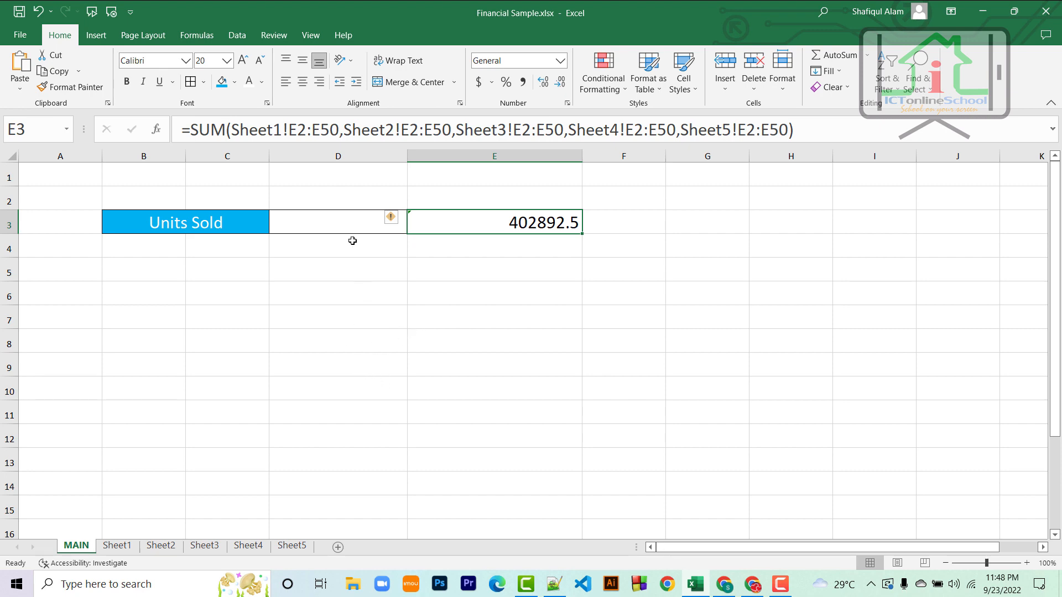
pyautogui.click(204, 546)
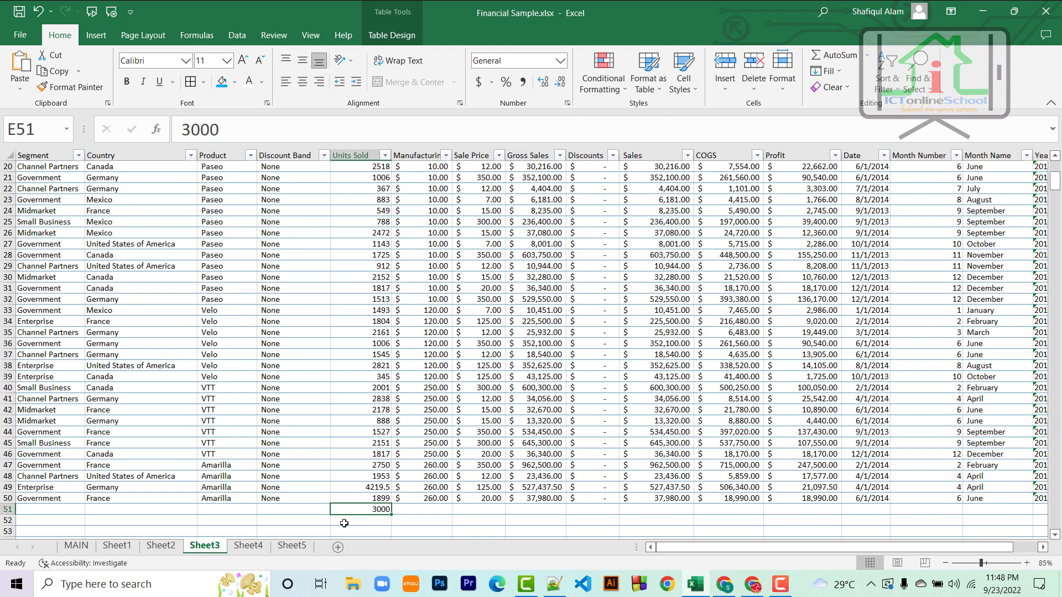
pyautogui.press('Delete')
pyautogui.click(92, 548)
pyautogui.click(364, 226)
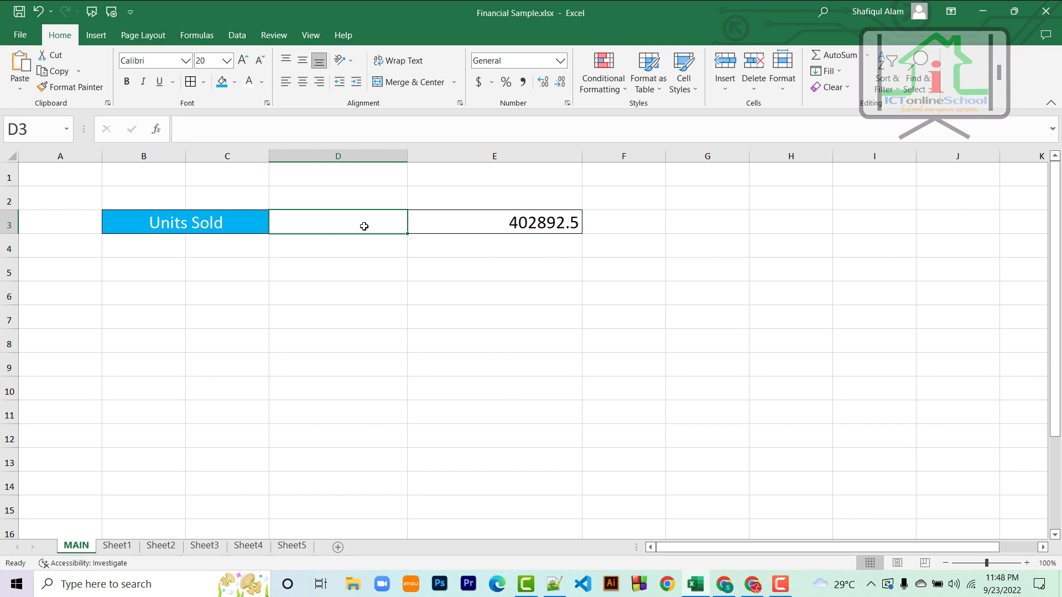
# Step: Enter =SUM('Sheet1:Sheet5'!E:E) in D3, fixing typos along the way, to get 402892.5
pyautogui.write('=SUM')
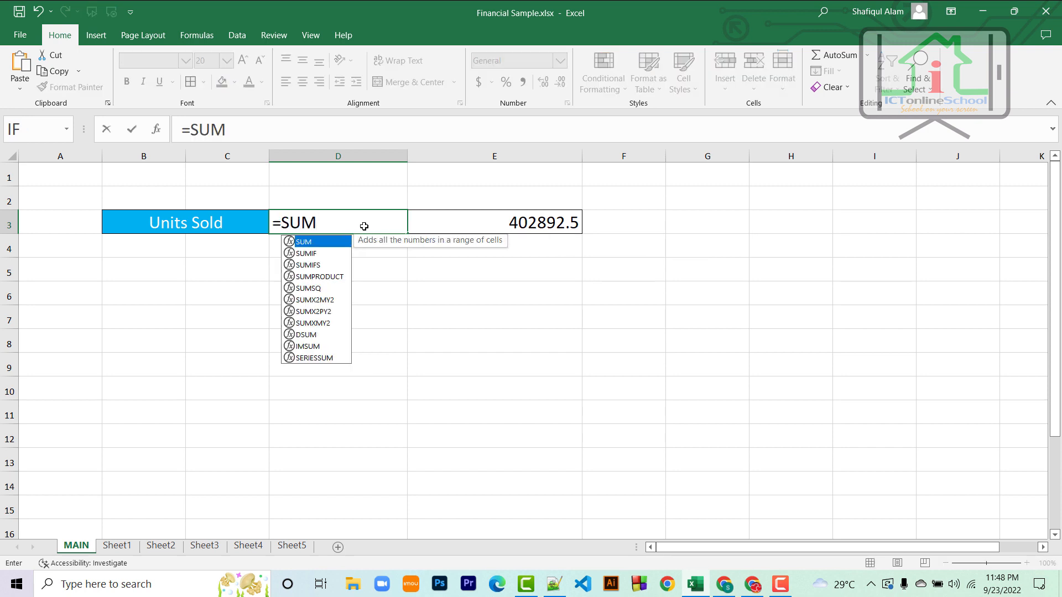
pyautogui.write('(')
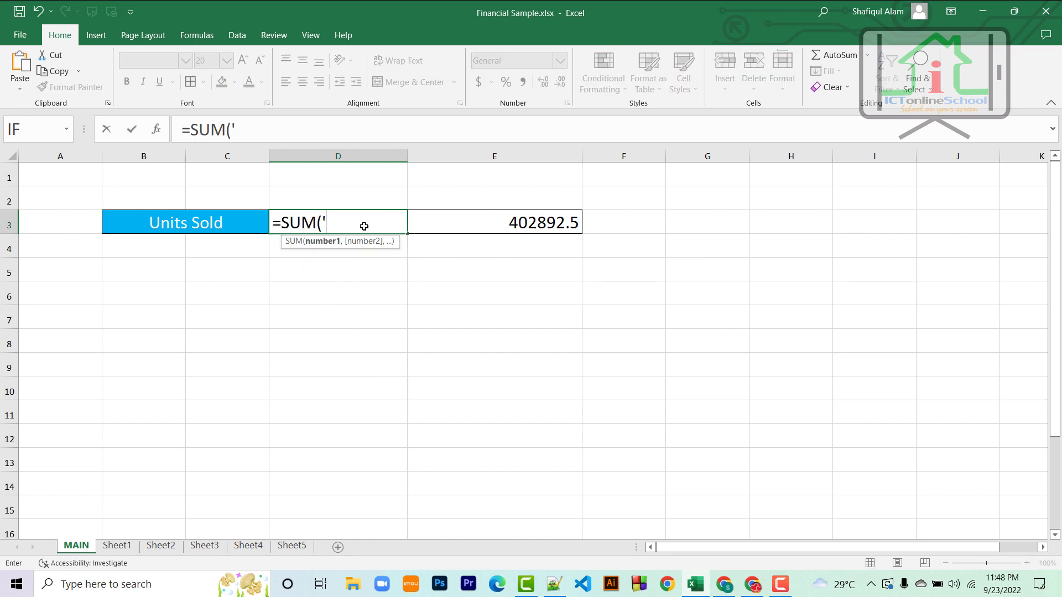
pyautogui.write("'s")
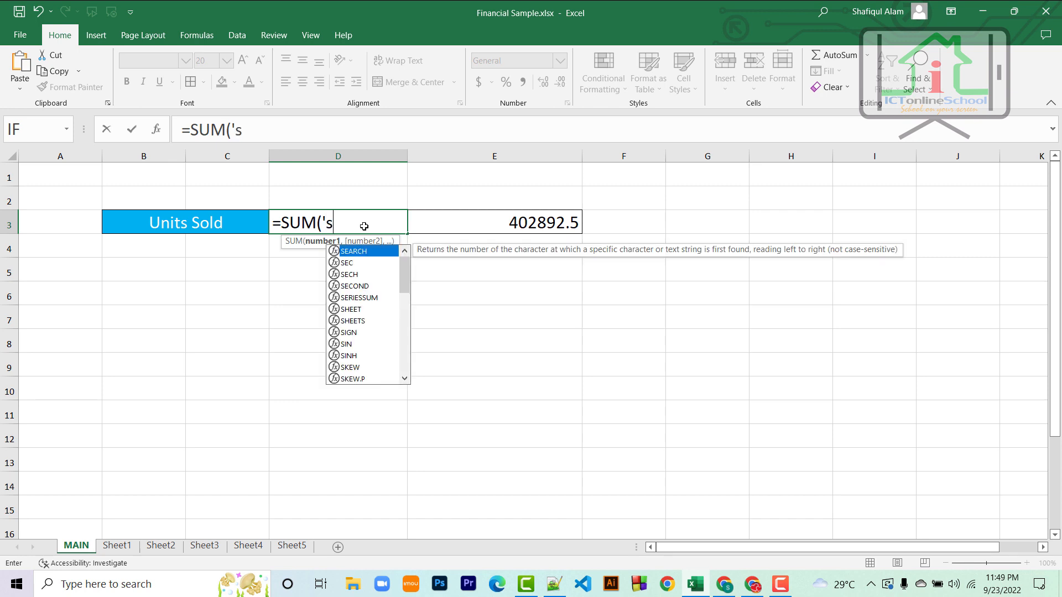
pyautogui.press('BackSpace')
pyautogui.write('Sh')
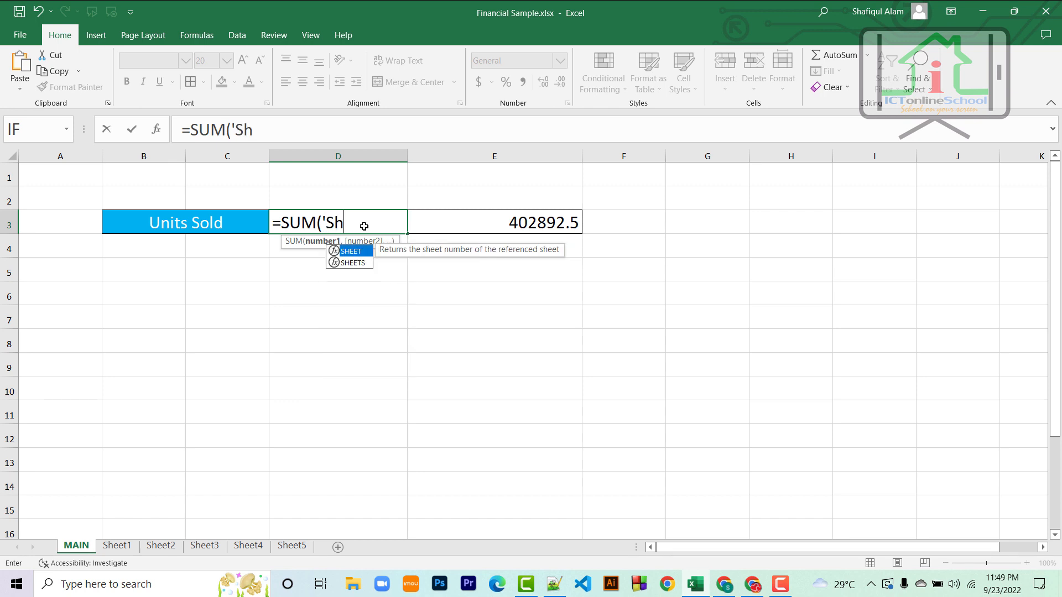
pyautogui.write('eet1')
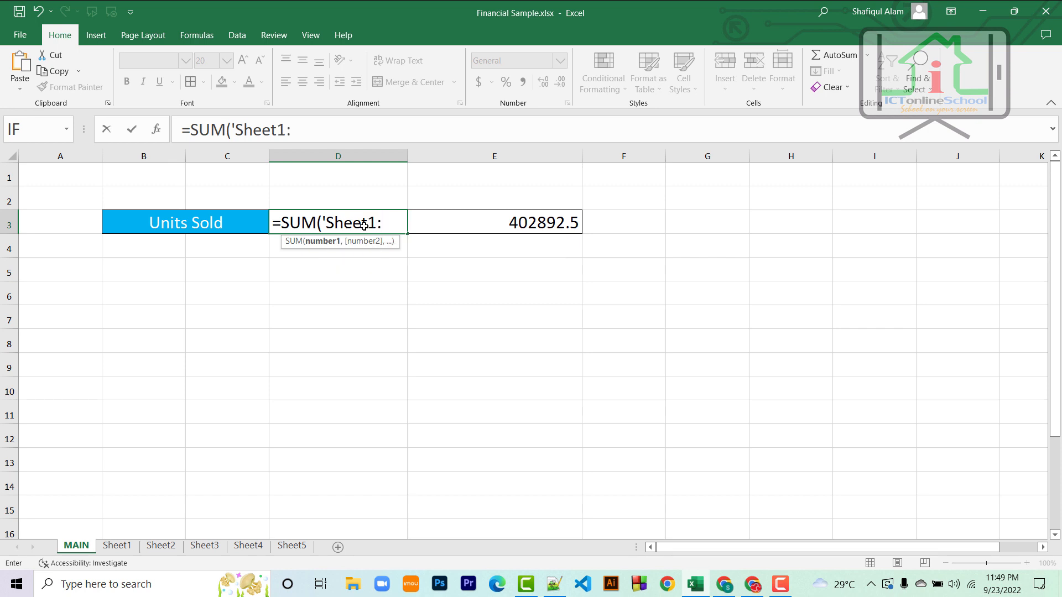
pyautogui.write(':See')
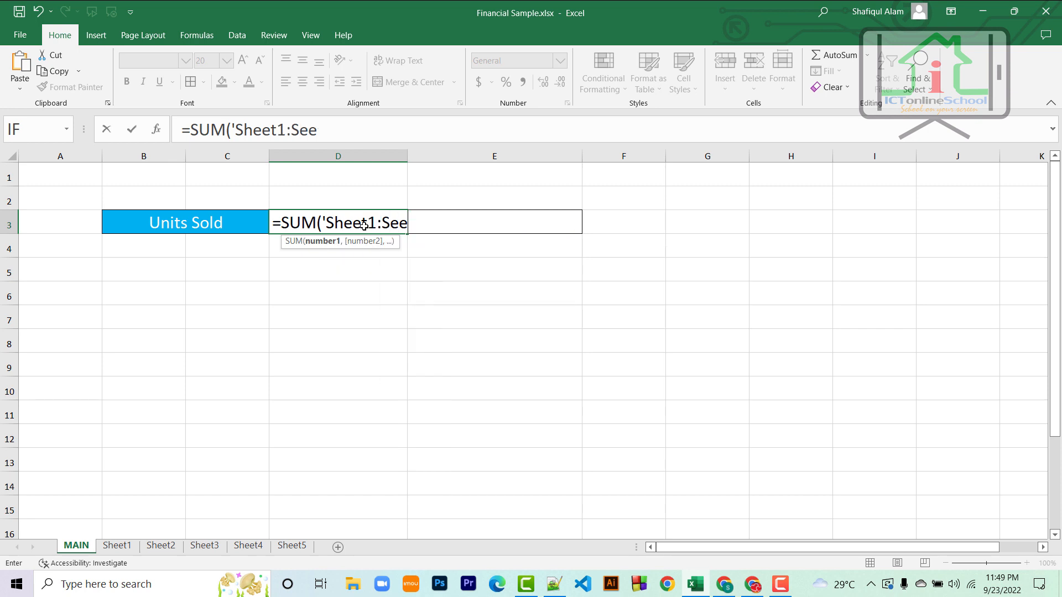
pyautogui.write('t')
pyautogui.press('BackSpace')
pyautogui.press('BackSpace')
pyautogui.press('BackSpace')
pyautogui.write('heet')
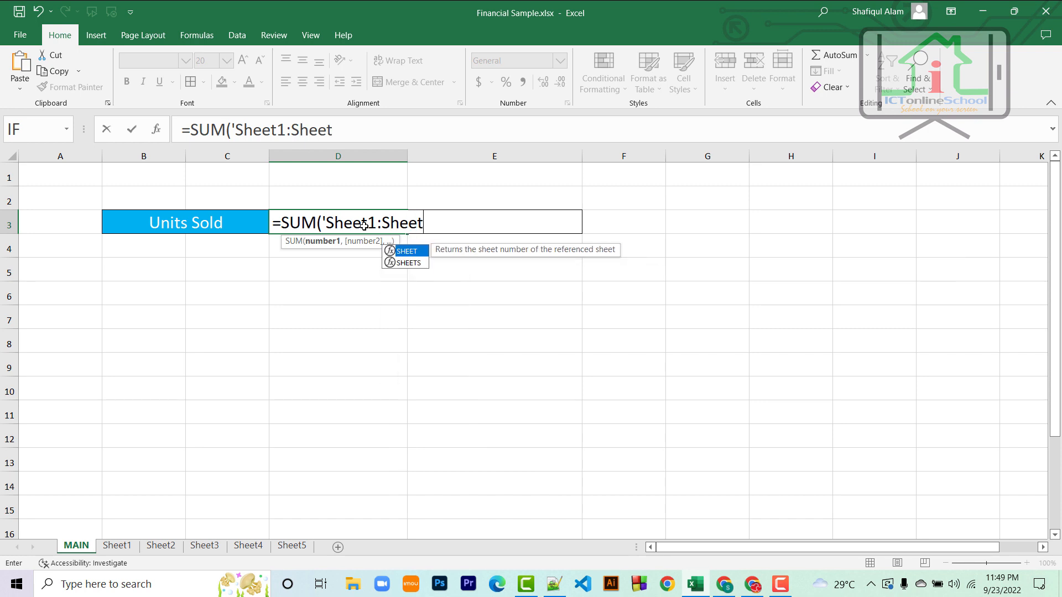
pyautogui.write('5')
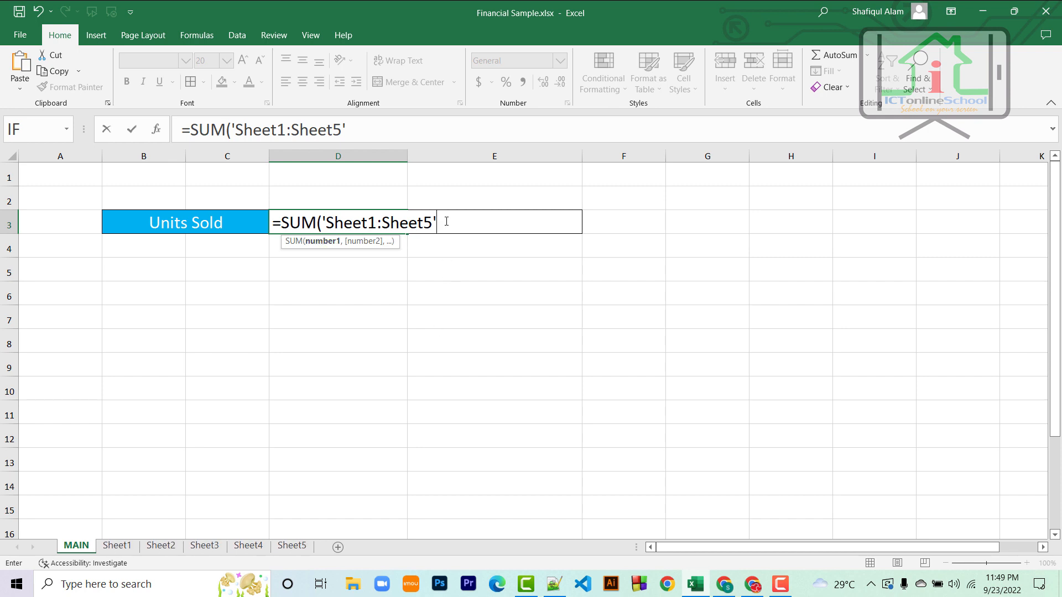
pyautogui.write('!')
pyautogui.write('E')
pyautogui.press('BackSpace')
pyautogui.write('E:E')
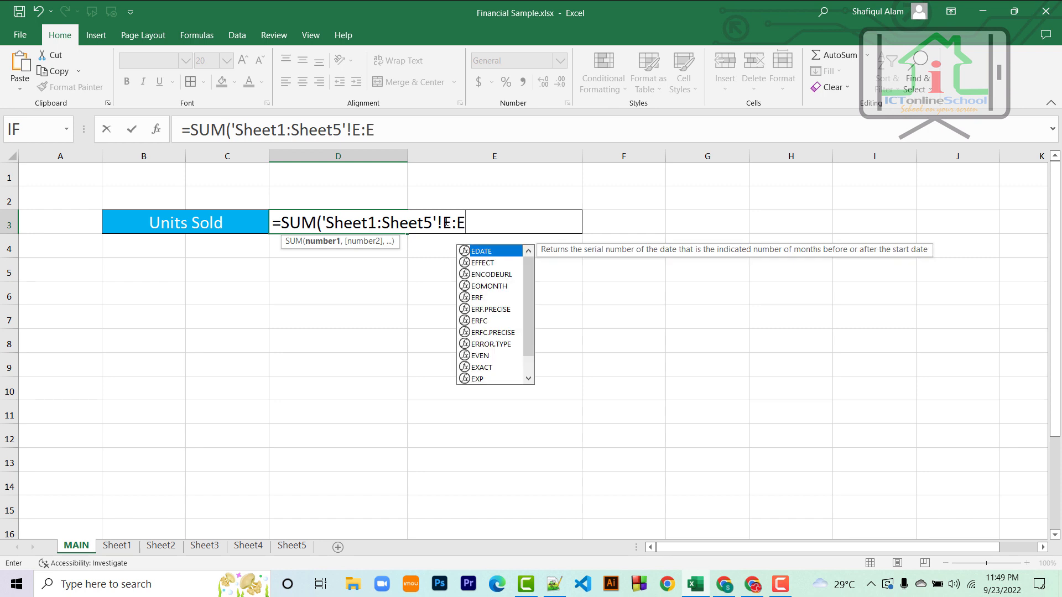
pyautogui.write(')')
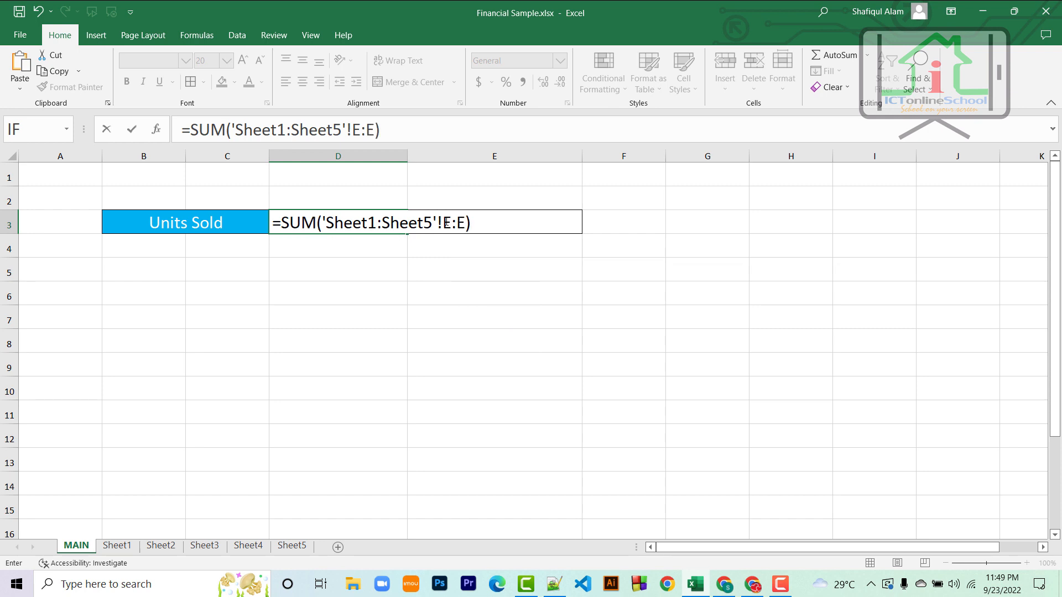
pyautogui.press('Return')
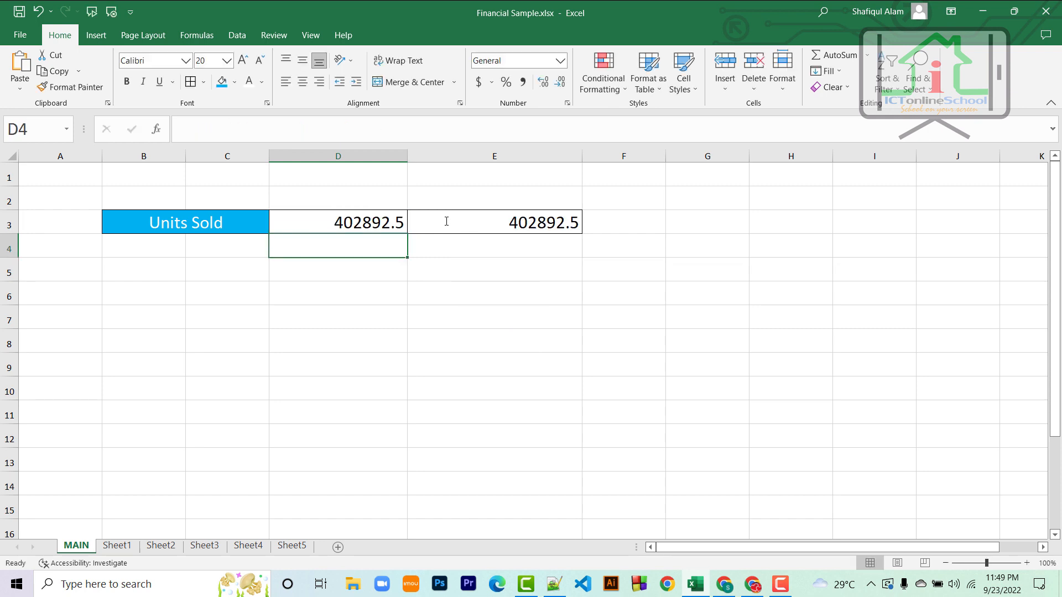
pyautogui.click(345, 218)
pyautogui.click(539, 224)
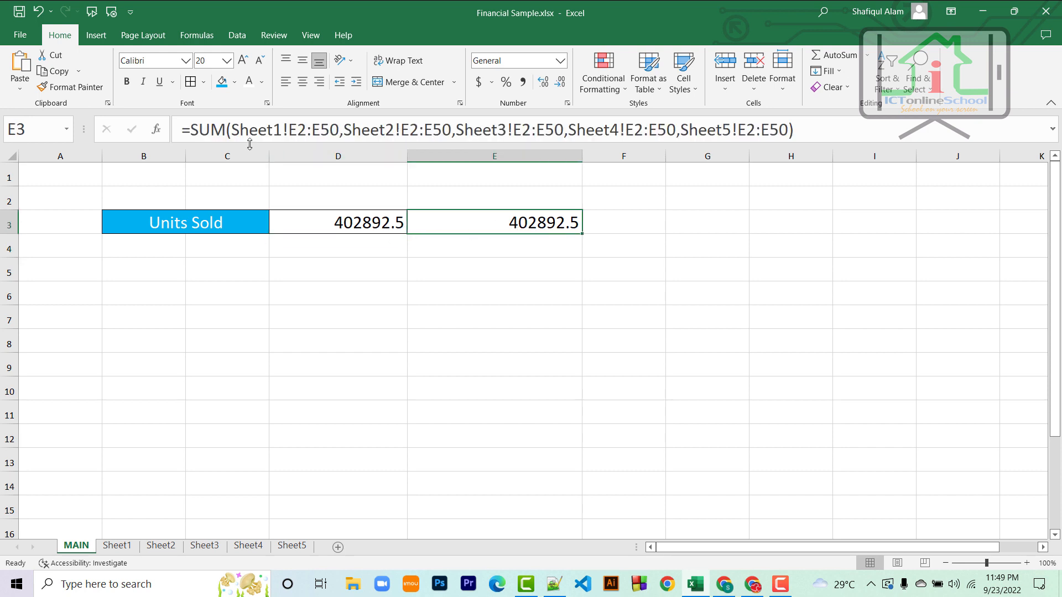
pyautogui.moveTo(793, 129); pyautogui.dragTo(178, 123)
pyautogui.press('Return')
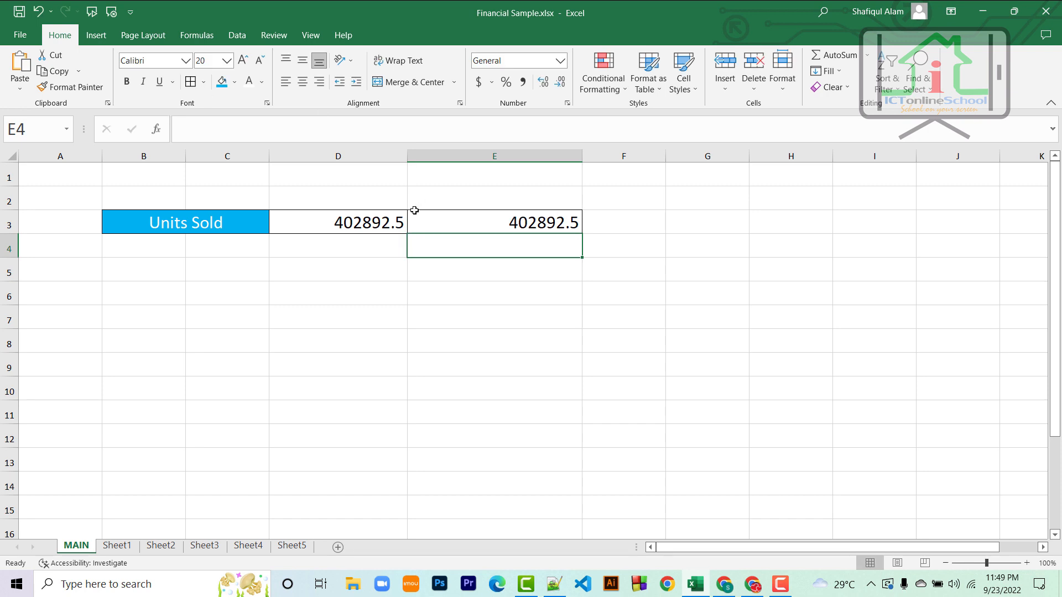
pyautogui.click(375, 226)
pyautogui.moveTo(374, 129); pyautogui.dragTo(178, 129)
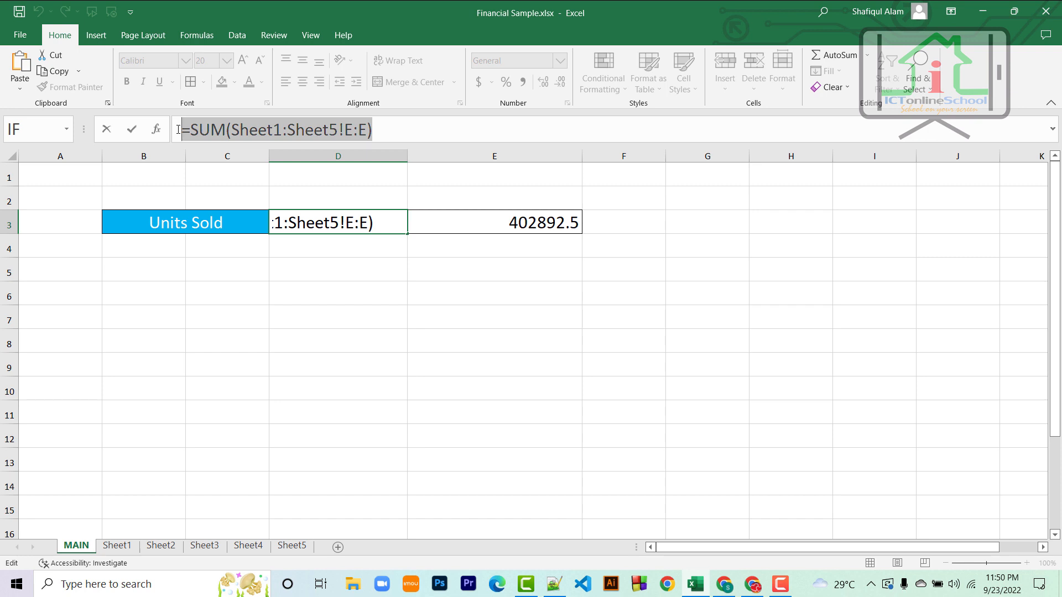
pyautogui.press('Return')
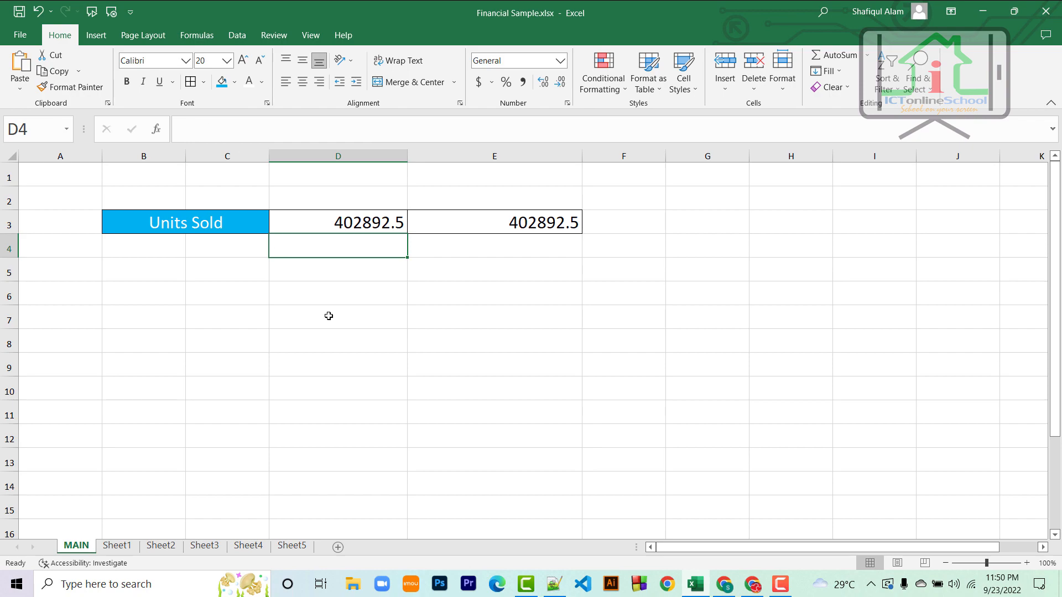
# Step: Enter 5000 in Sheet4's cell E51
pyautogui.click(247, 550)
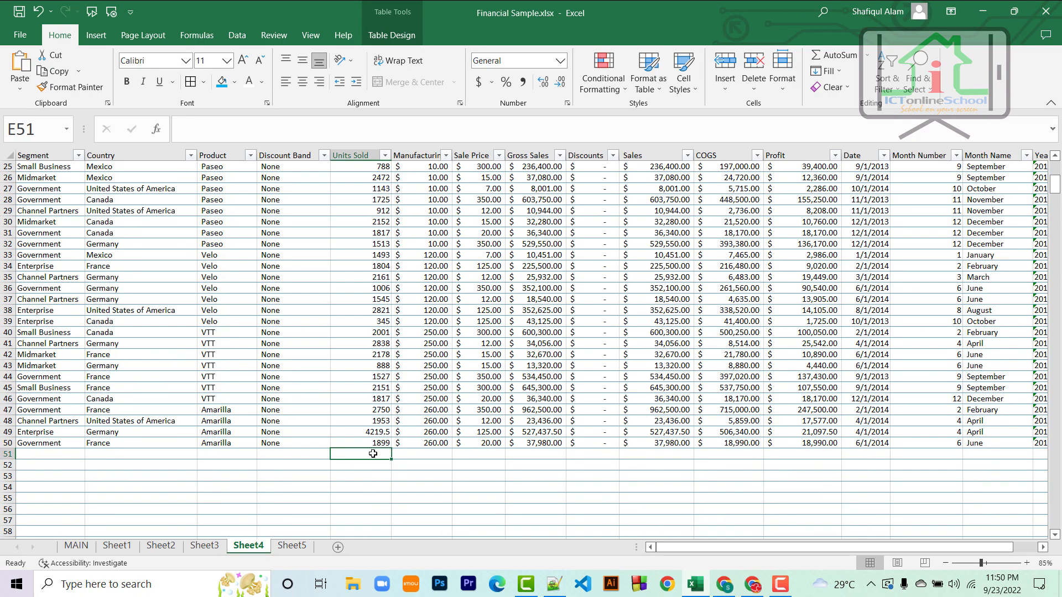
pyautogui.write('5000')
pyautogui.press('Return')
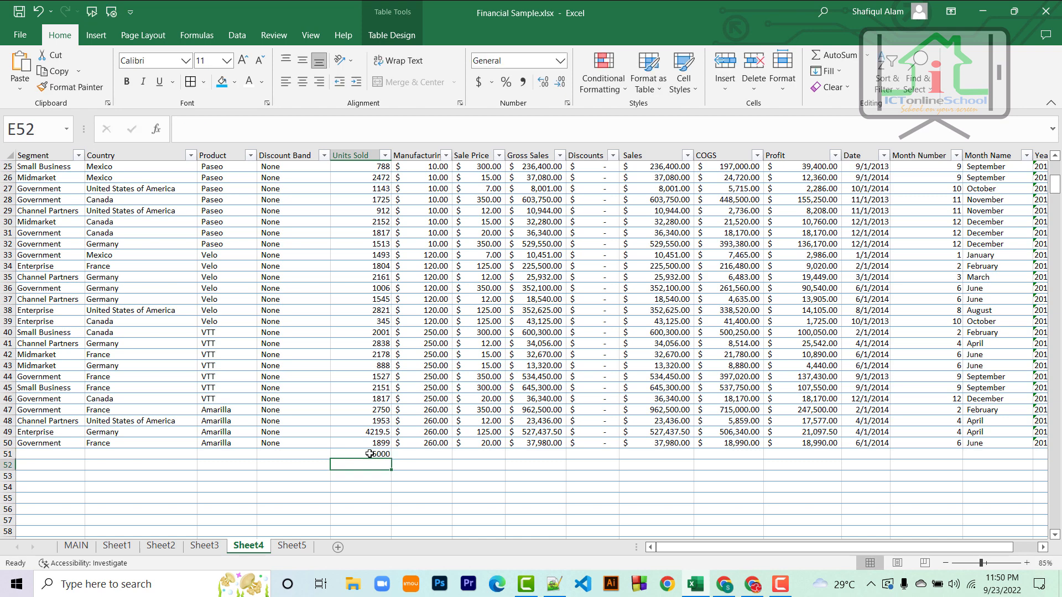
pyautogui.scroll(1, 370, 454)
pyautogui.click(378, 487)
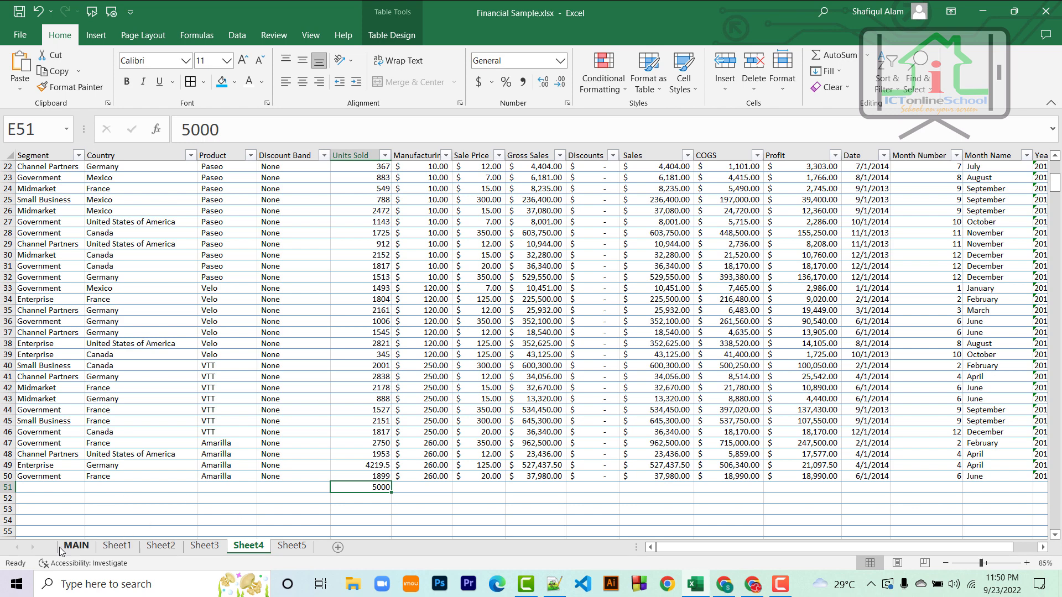
# Step: Compare MAIN's D3 total of 407892.5 with E3's unchanged 402892.5
pyautogui.click(77, 547)
pyautogui.click(356, 224)
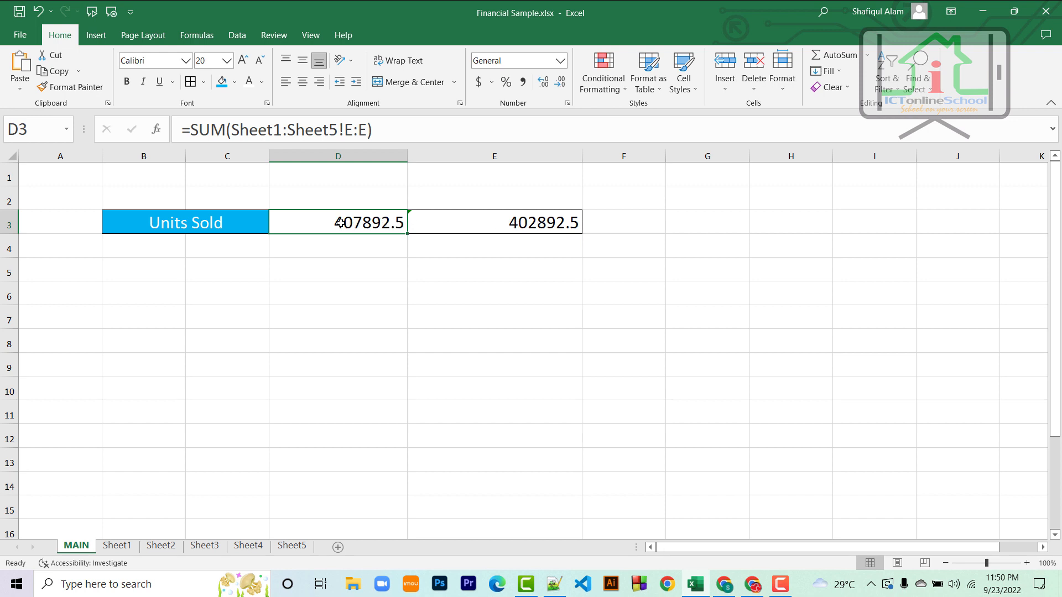
pyautogui.click(512, 221)
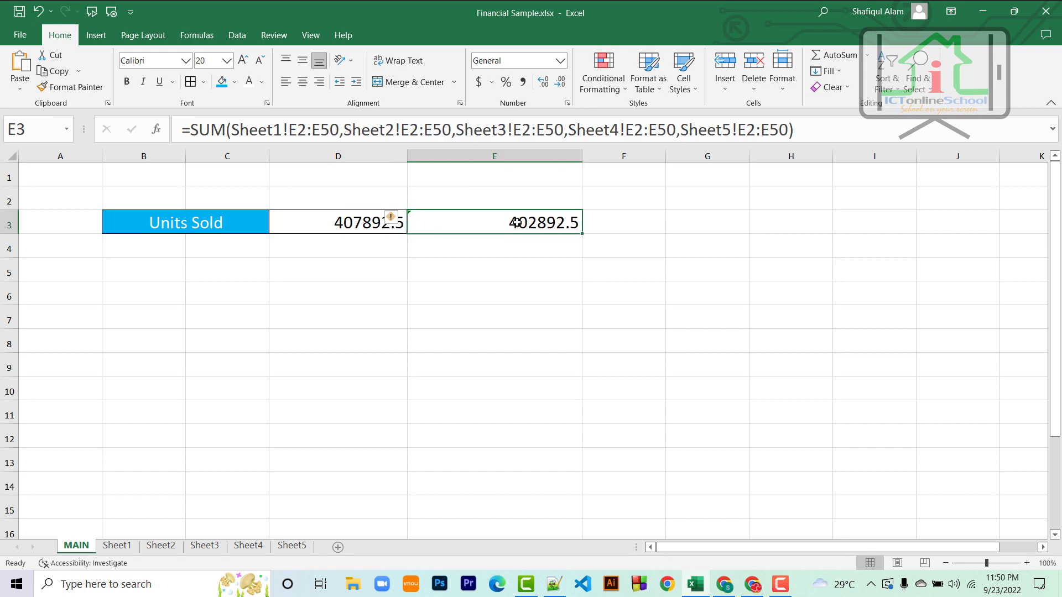